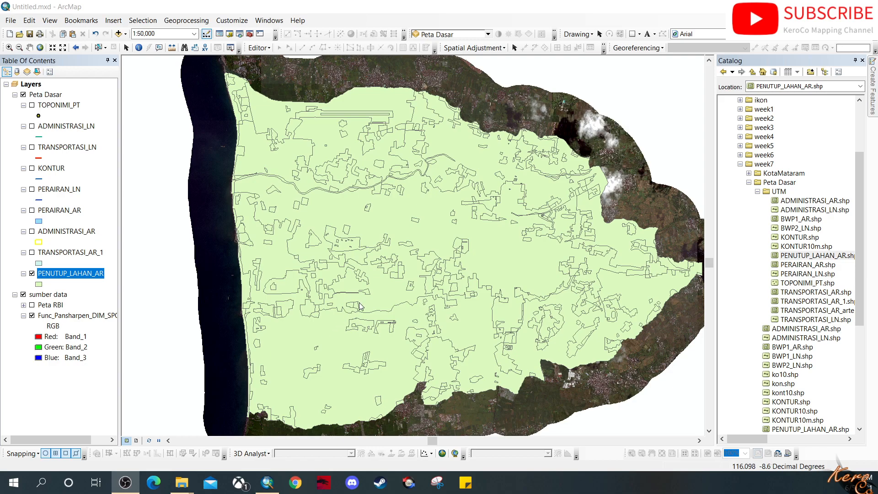
scroll(372, 268, up, 1)
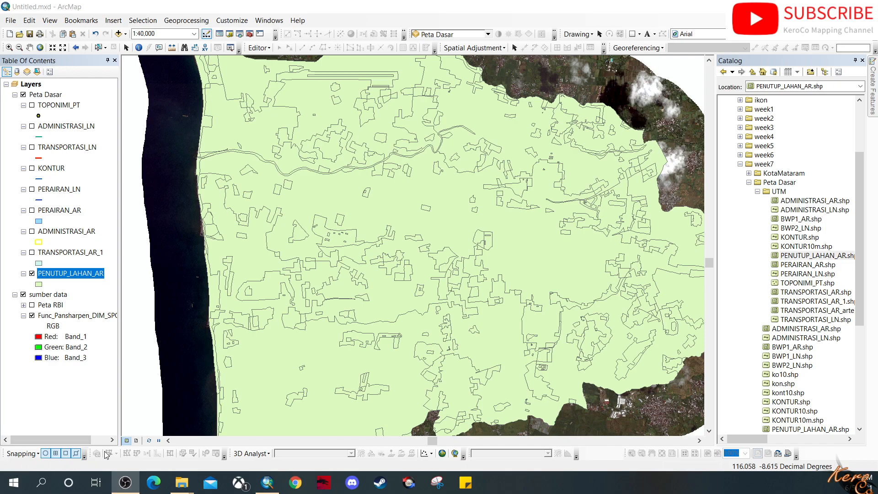
click(234, 22)
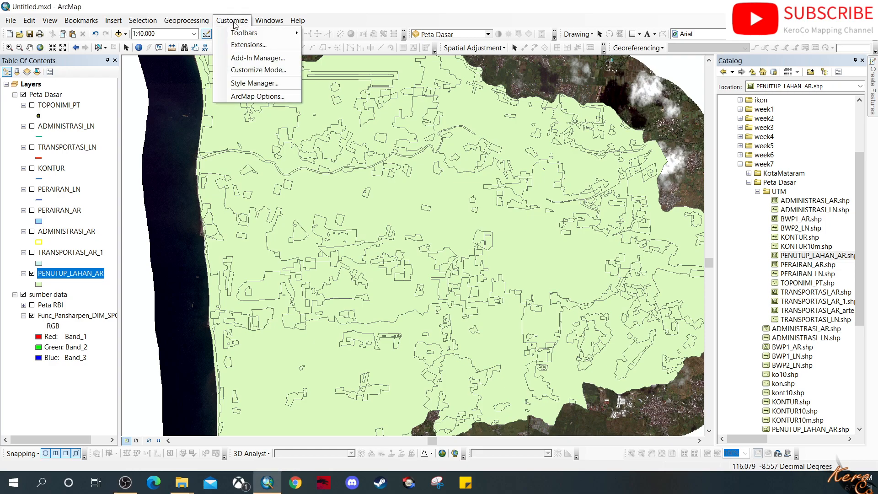
mouse_move(250, 33)
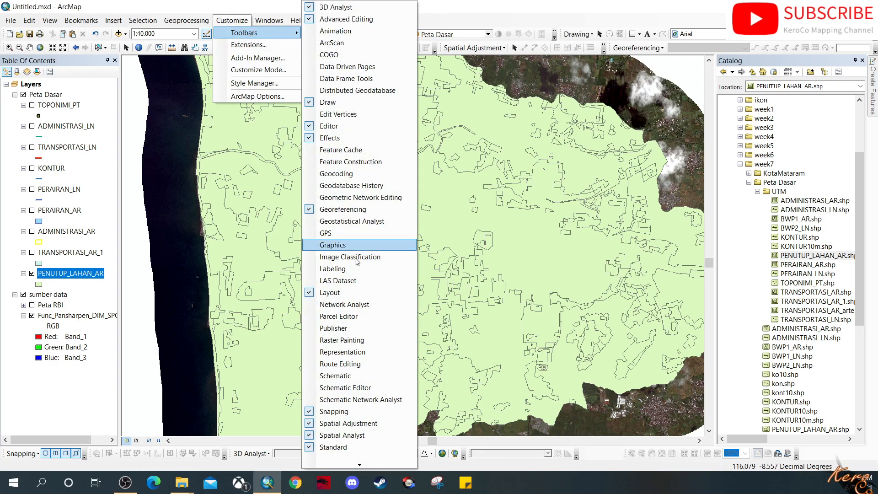
click(502, 13)
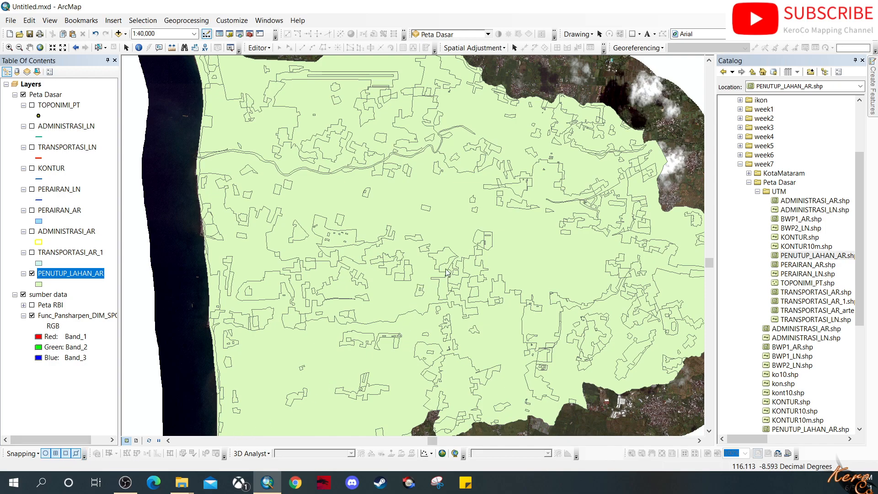
- Switch the PENUTUP_LAHAN_AR layer to unique-values symbology and give its default symbol a black outline with a width of 1
scroll(421, 218, up, 2)
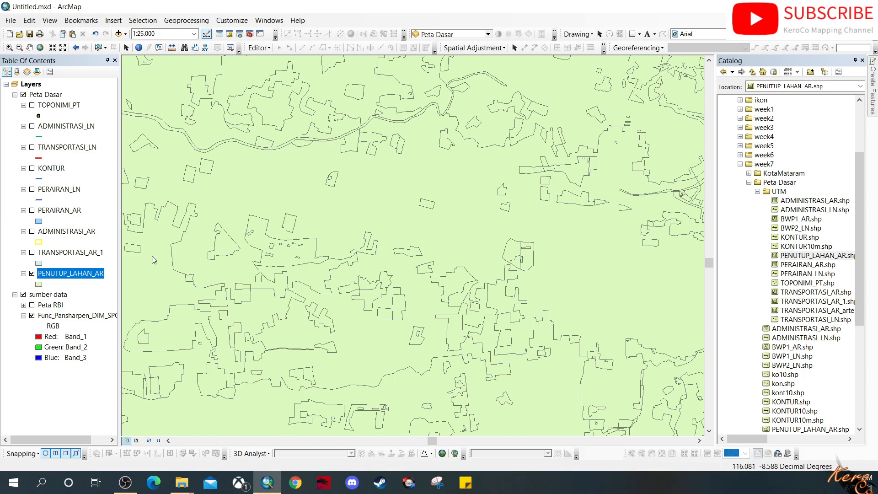
right_click(94, 274)
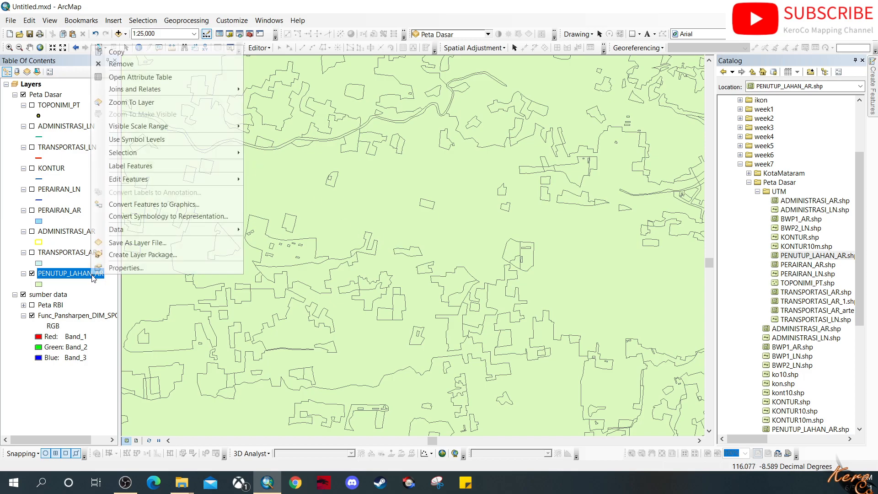
click(128, 270)
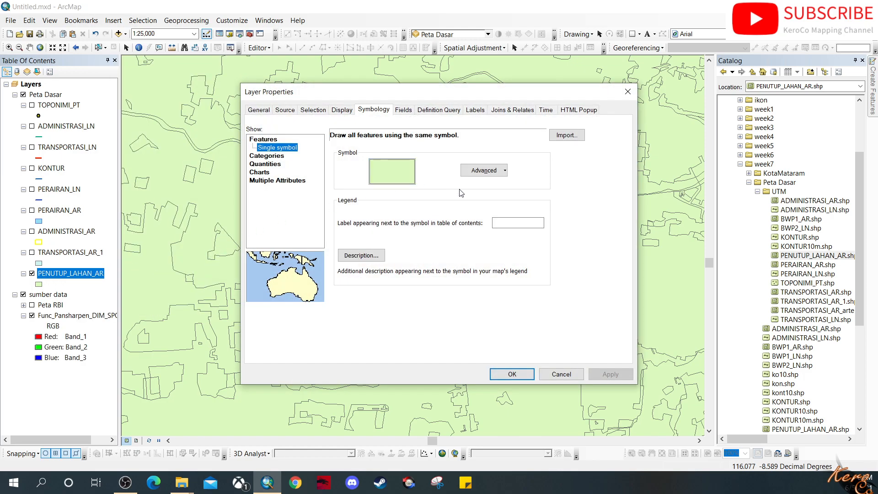
click(279, 158)
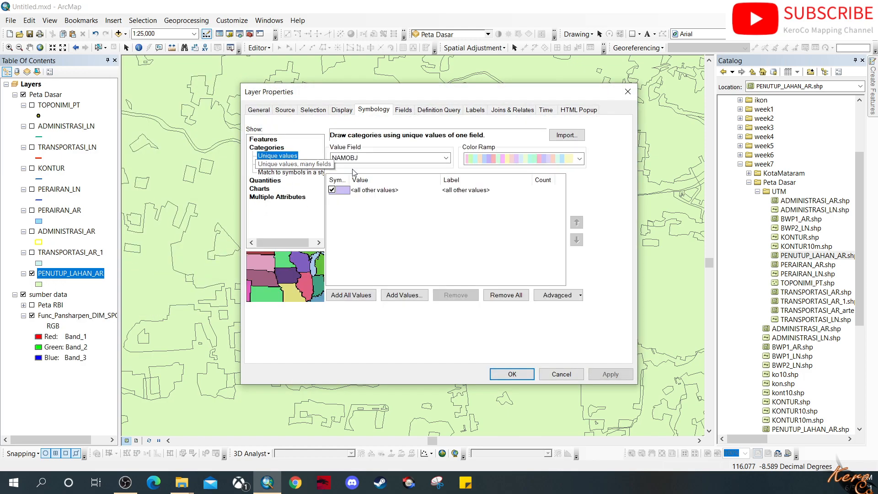
double_click(341, 190)
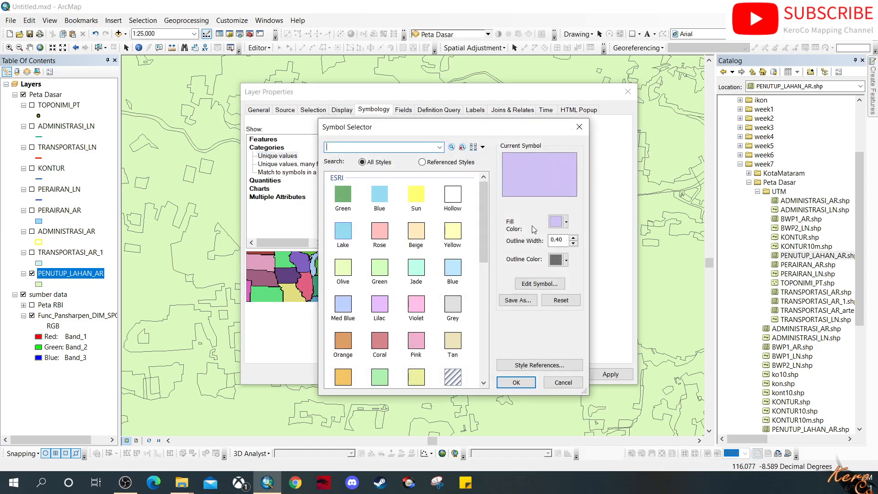
click(566, 259)
click(553, 363)
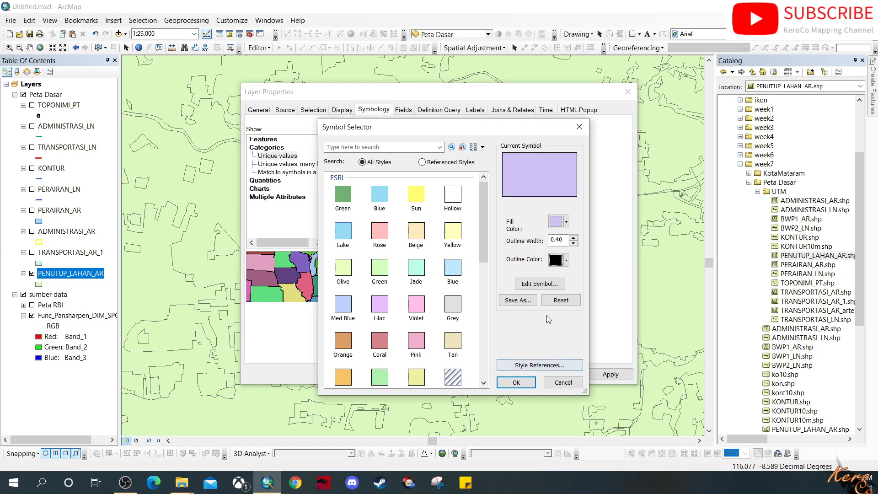
click(573, 238)
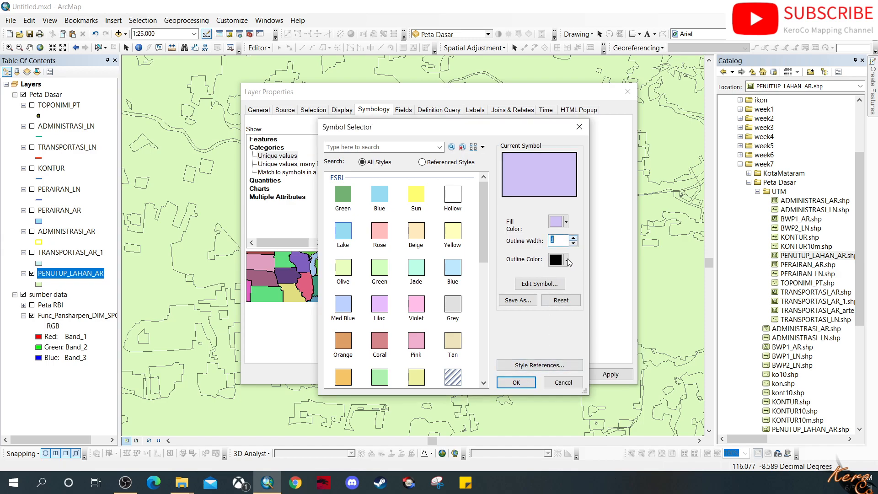
click(516, 382)
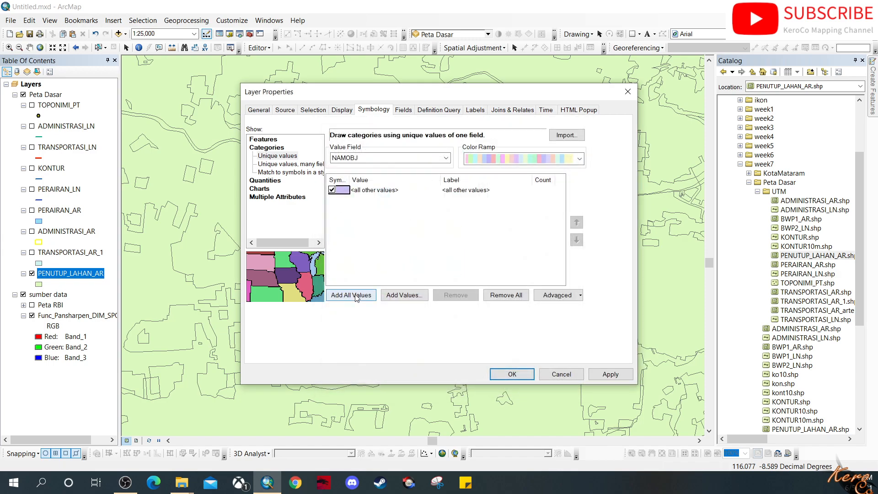
- Categorize the land cover layer by the REMARK field, add all of its values and apply the symbology
click(423, 160)
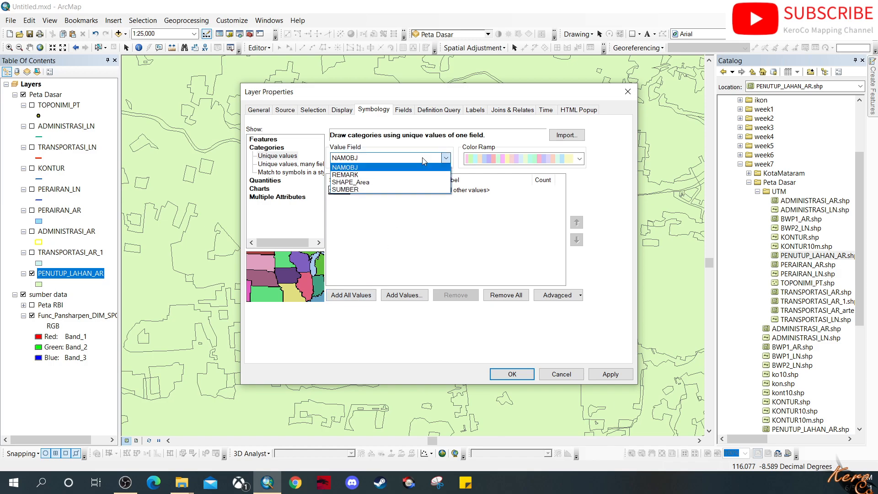
click(389, 175)
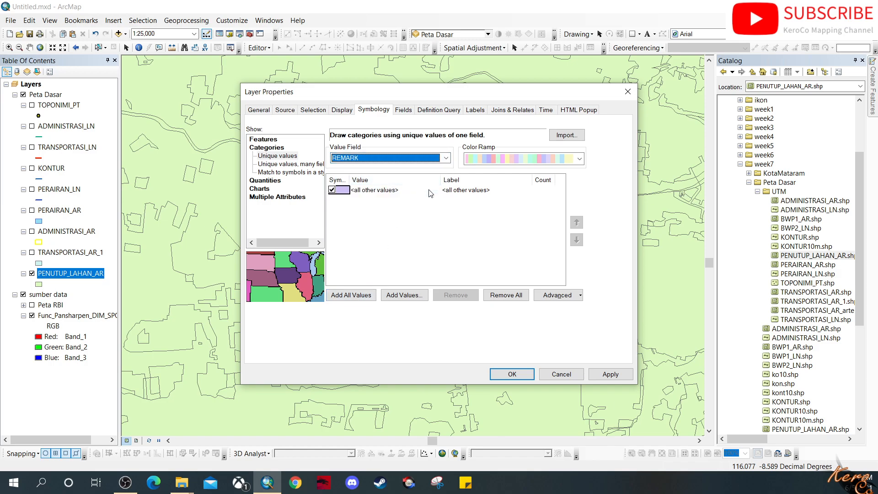
click(352, 295)
scroll(371, 209, down, 2)
scroll(372, 210, down, 1)
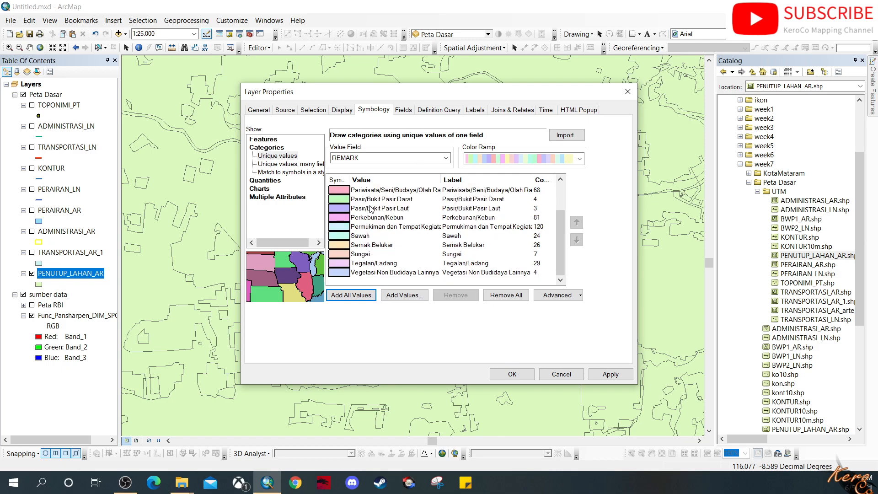
click(617, 370)
- Set the PENUTUP_LAHAN_AR layer's transparency to 60% and apply it
click(343, 110)
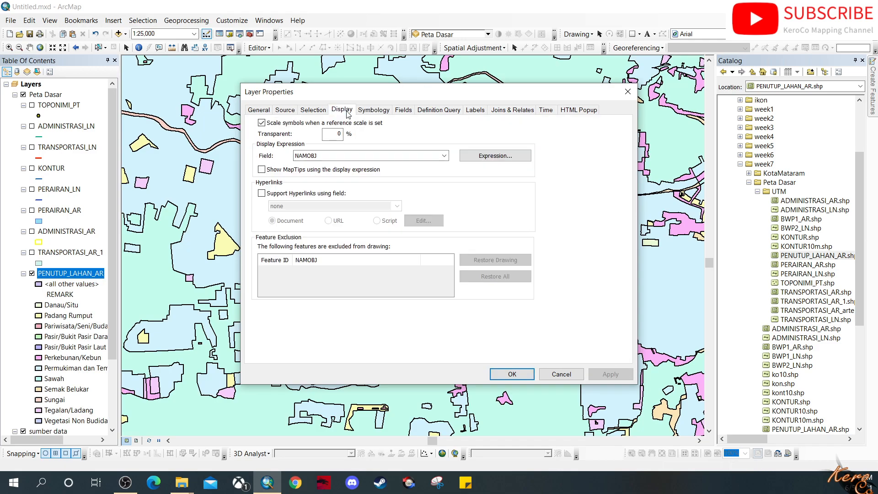
click(334, 134)
text(6)
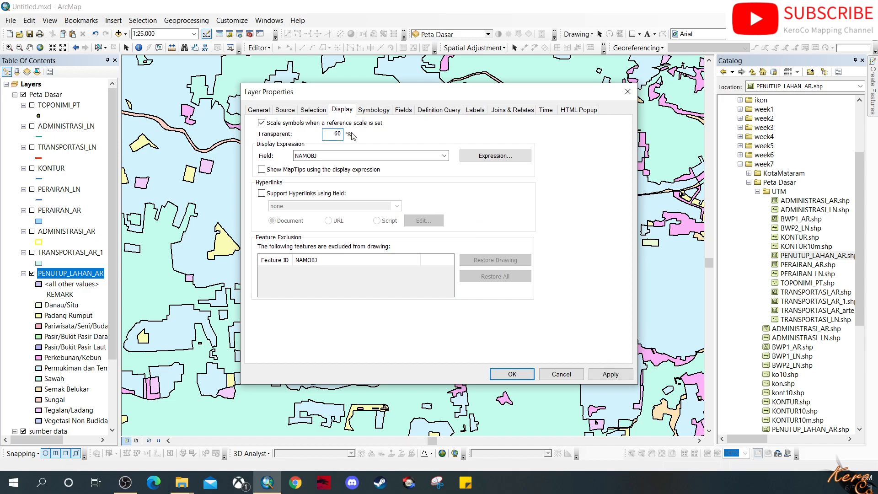
click(613, 374)
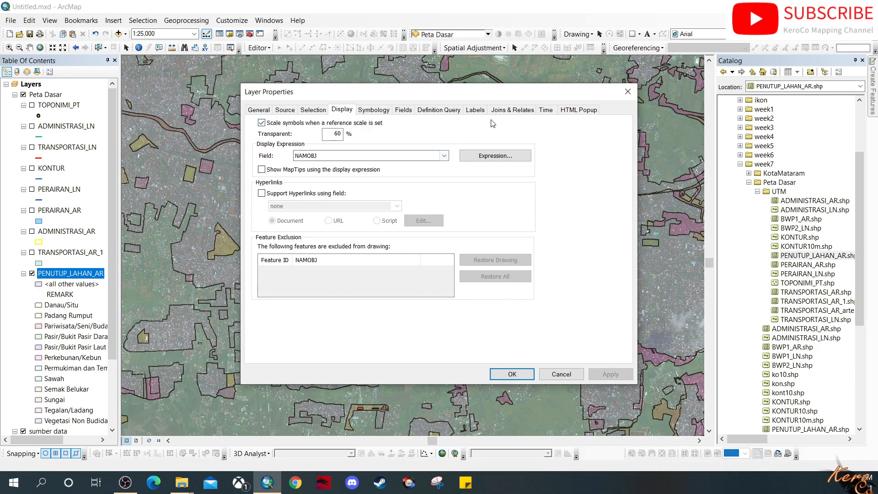
- Label the land cover features with the REMARK field in bold text and apply the layer properties
click(475, 109)
click(269, 128)
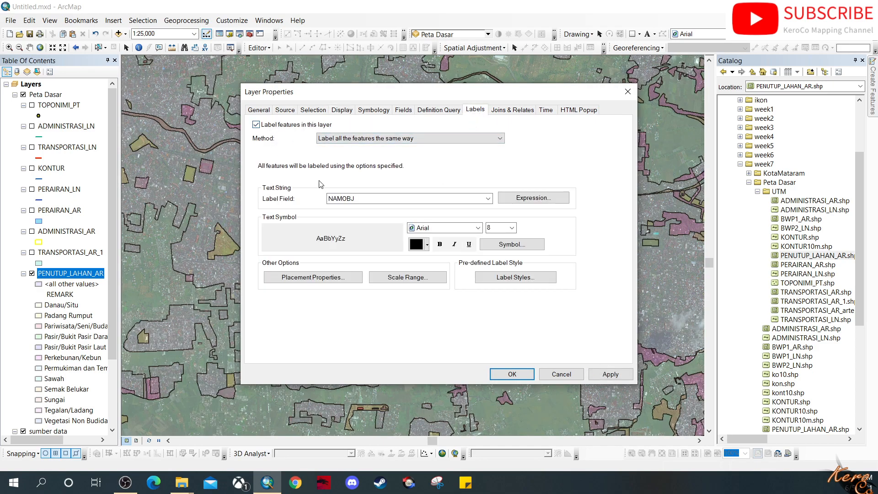
click(488, 198)
click(366, 237)
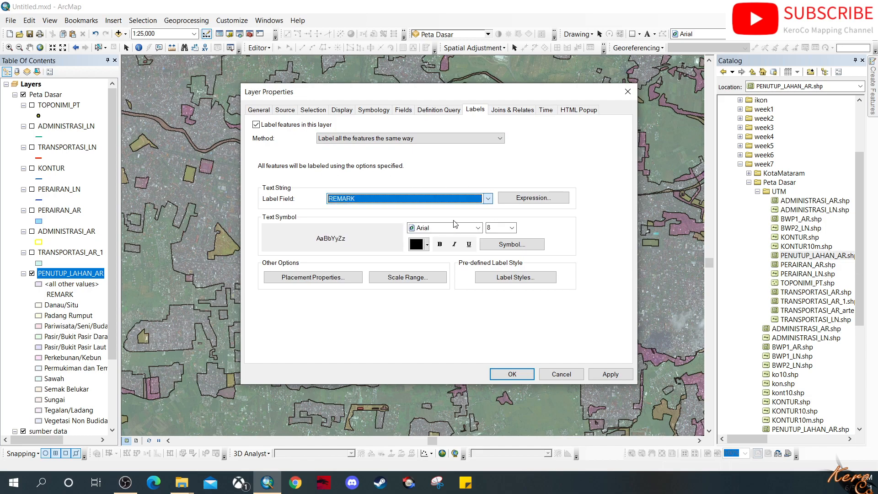
click(440, 244)
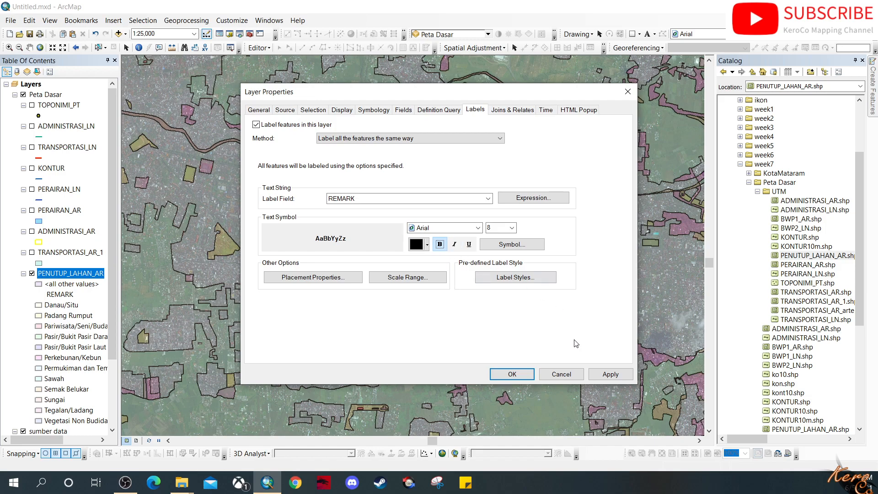
click(625, 376)
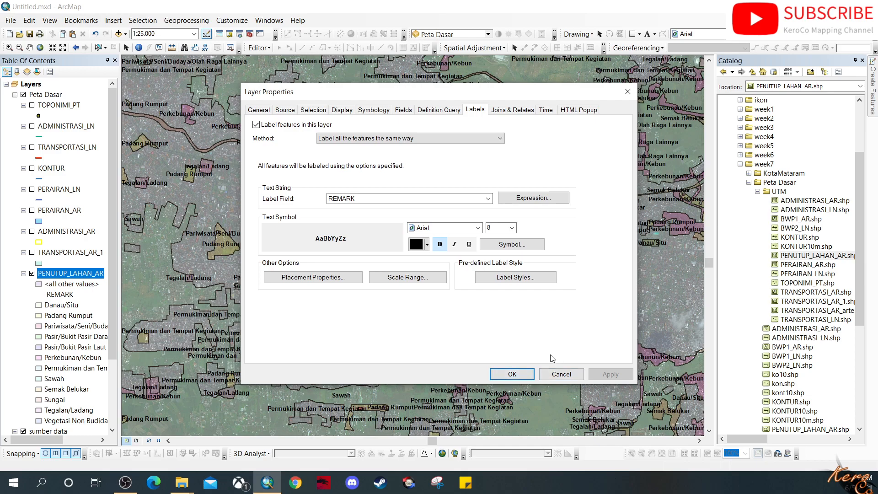
click(525, 378)
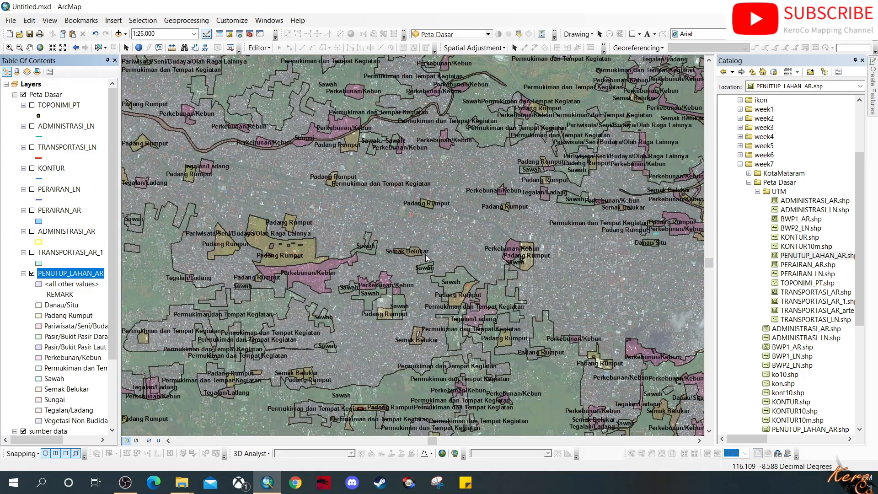
- Set the PENUTUP_LAHAN_AR layer's transparency to 50% and apply the change
scroll(418, 228, down, 3)
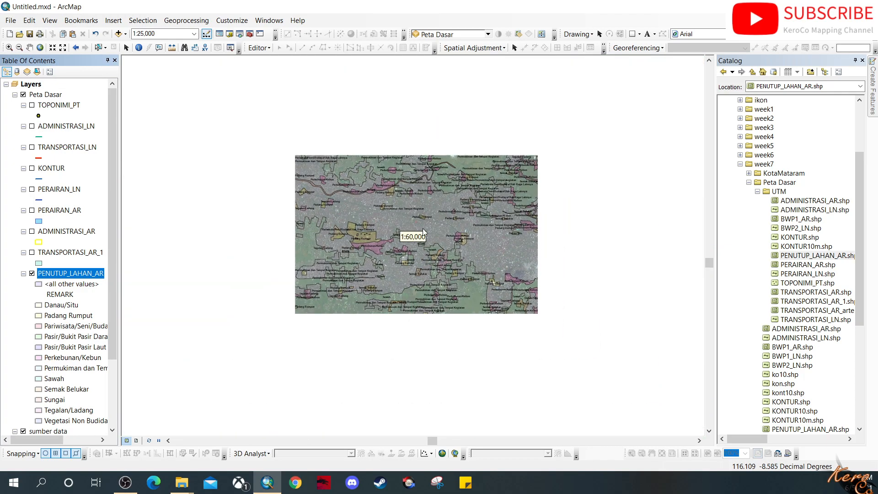
scroll(401, 217, up, 5)
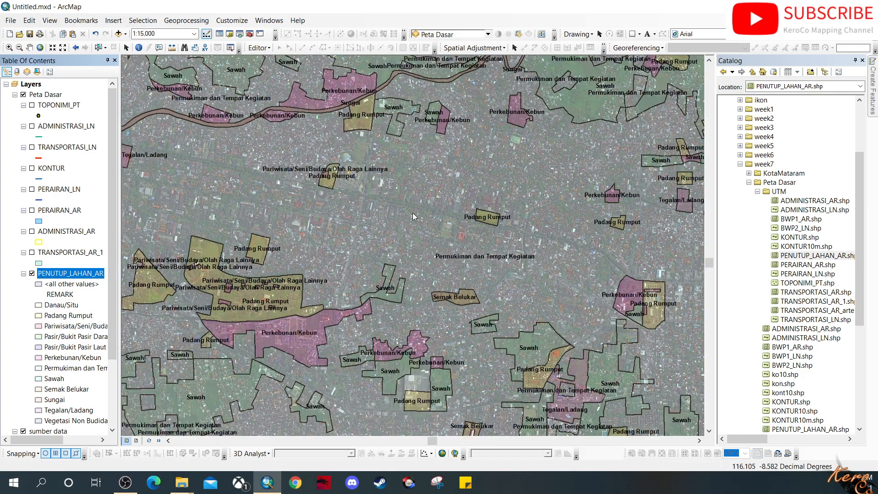
drag(263, 231, 441, 218)
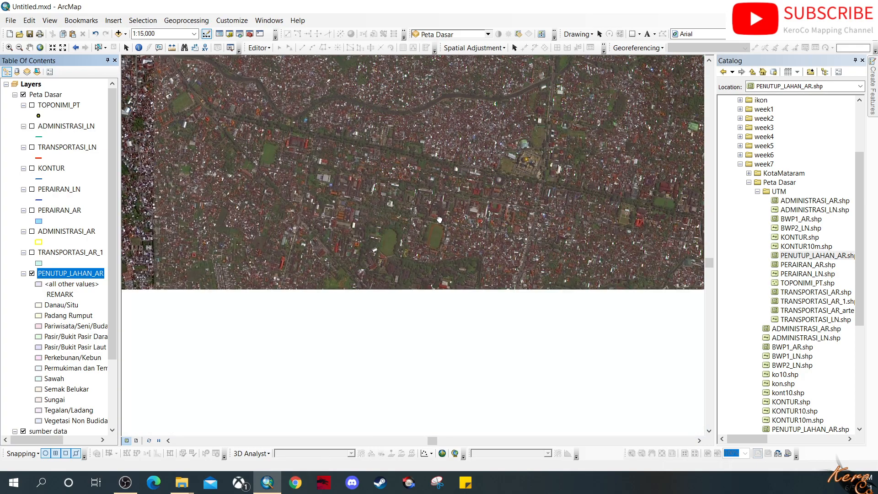
drag(506, 274, 560, 141)
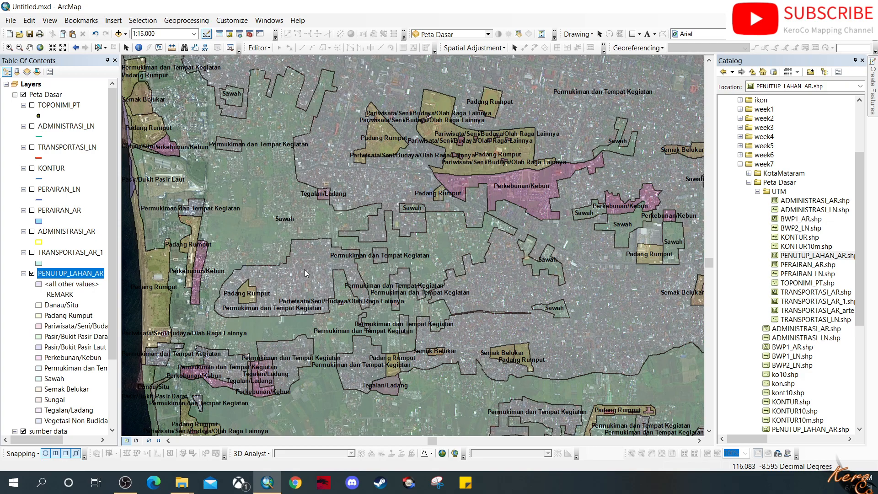
scroll(250, 204, up, 2)
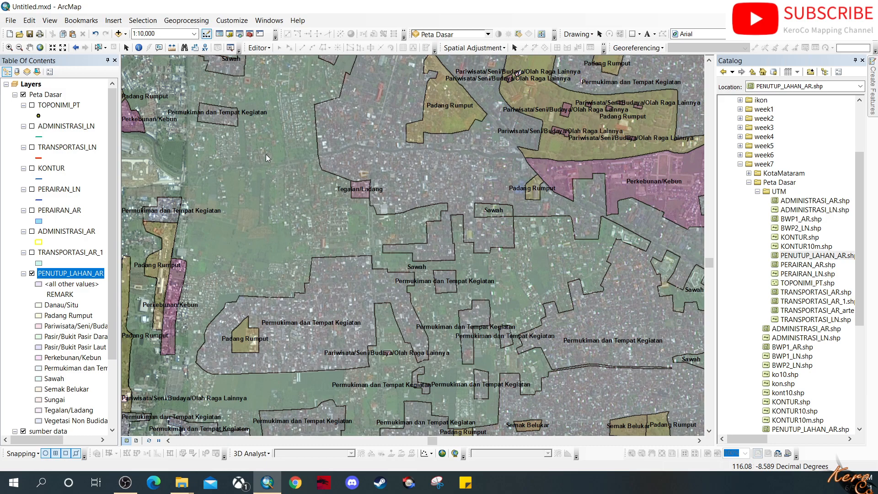
right_click(85, 275)
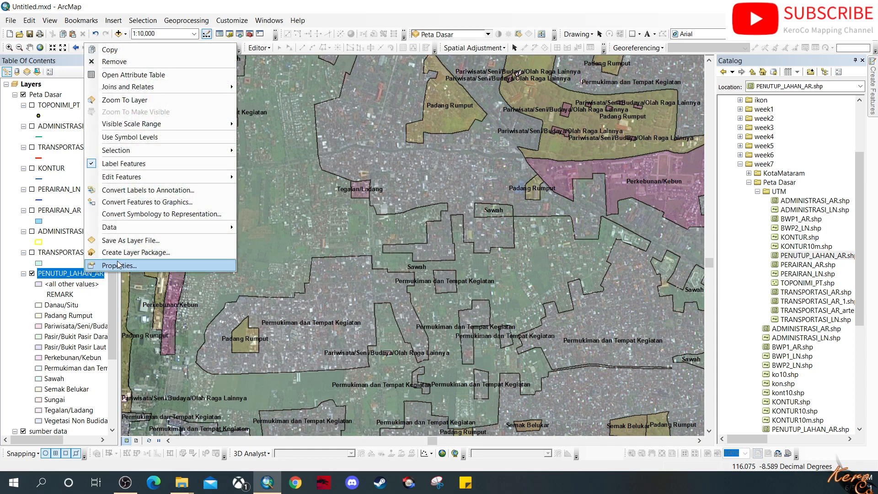
click(118, 265)
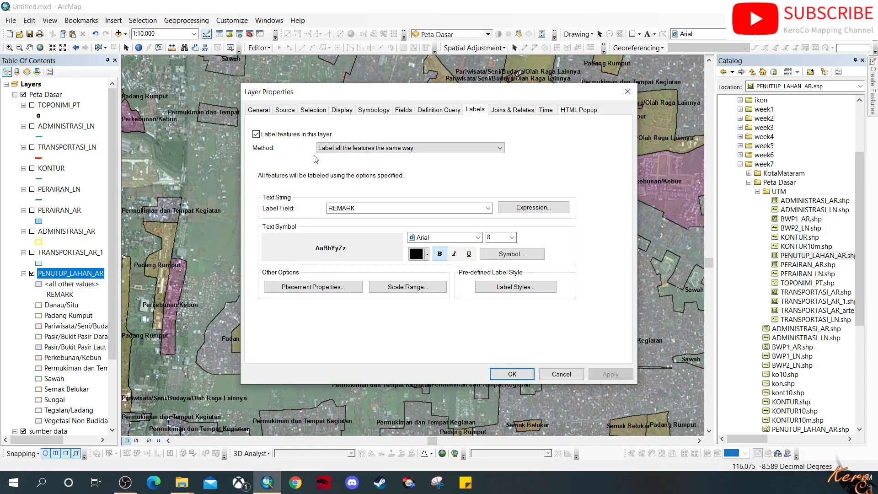
click(341, 110)
double_click(338, 133)
text(50)
click(611, 374)
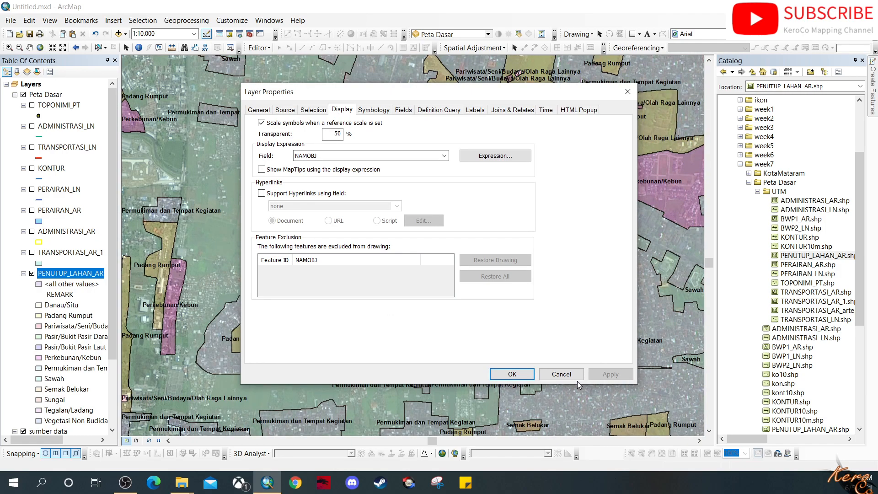
click(522, 377)
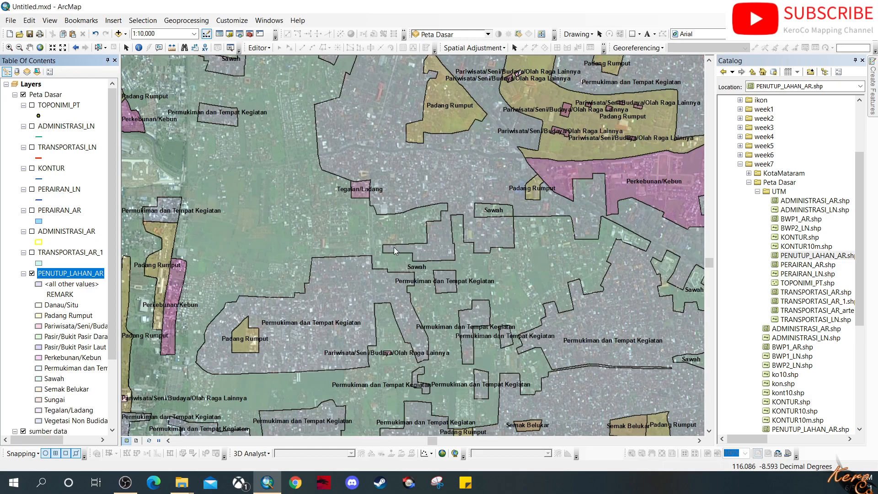
- Start an edit session on the PENUTUP_LAHAN_AR layer and continue past the spatial reference warnings
drag(345, 235, 458, 290)
drag(583, 199, 417, 277)
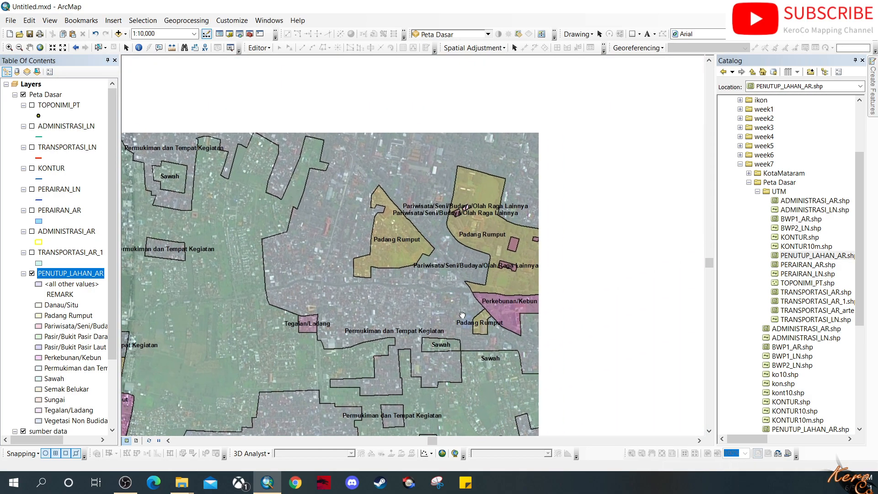
scroll(526, 285, up, 2)
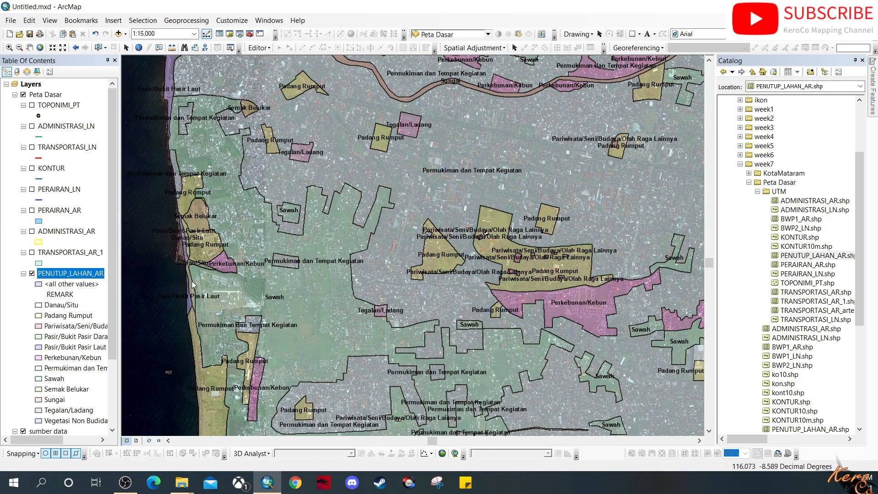
right_click(63, 275)
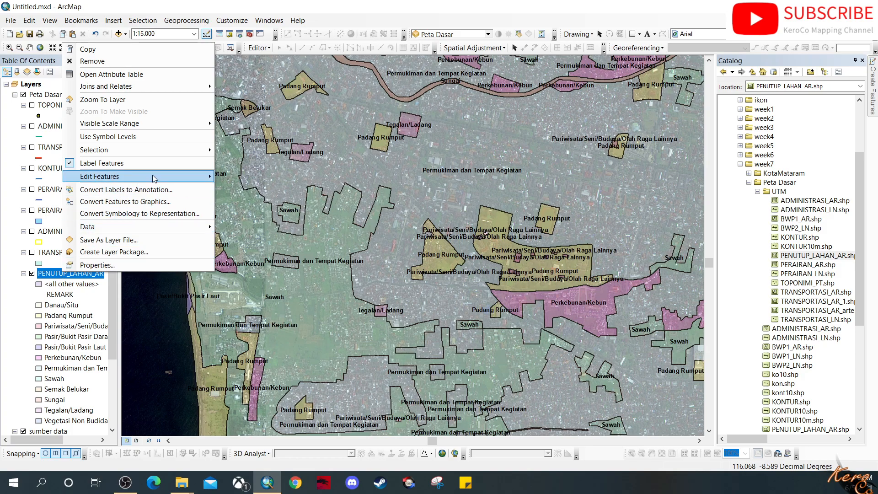
mouse_move(157, 179)
click(254, 177)
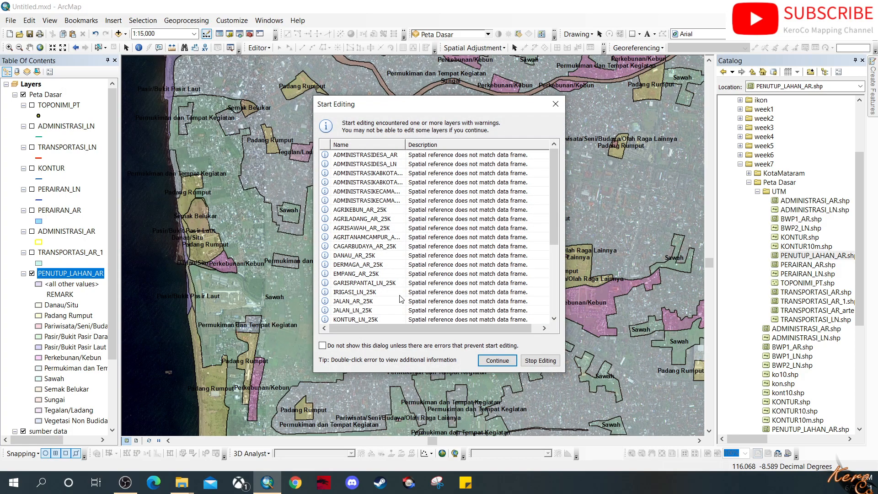
scroll(429, 228, down, 5)
scroll(430, 227, up, 5)
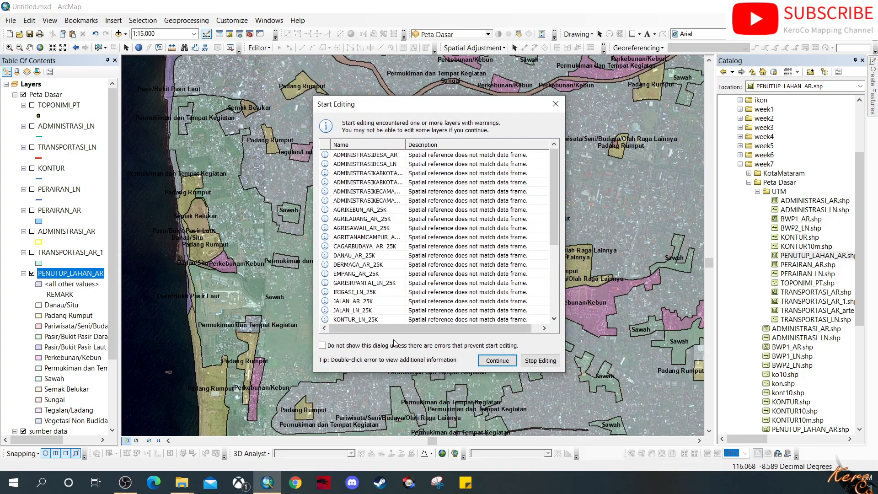
click(497, 361)
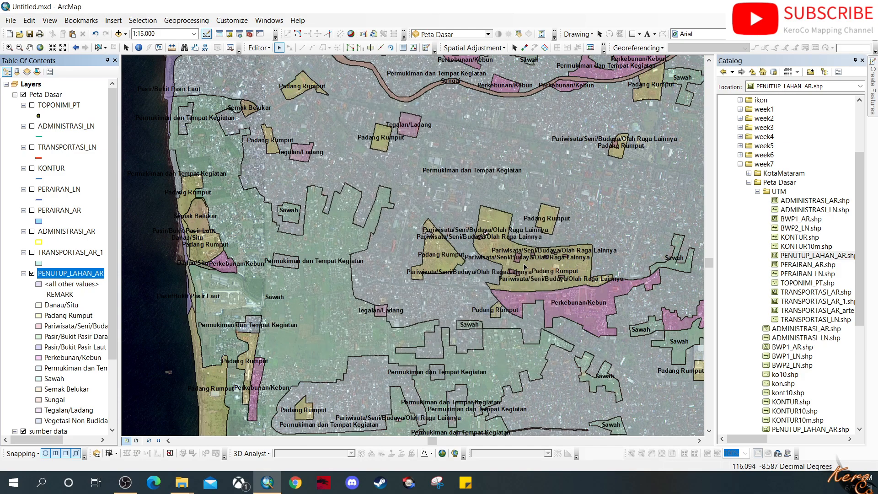
- Examine the labelled land cover polygons against the satellite imagery across the central, eastern and southern parts of the city
drag(573, 278, 482, 267)
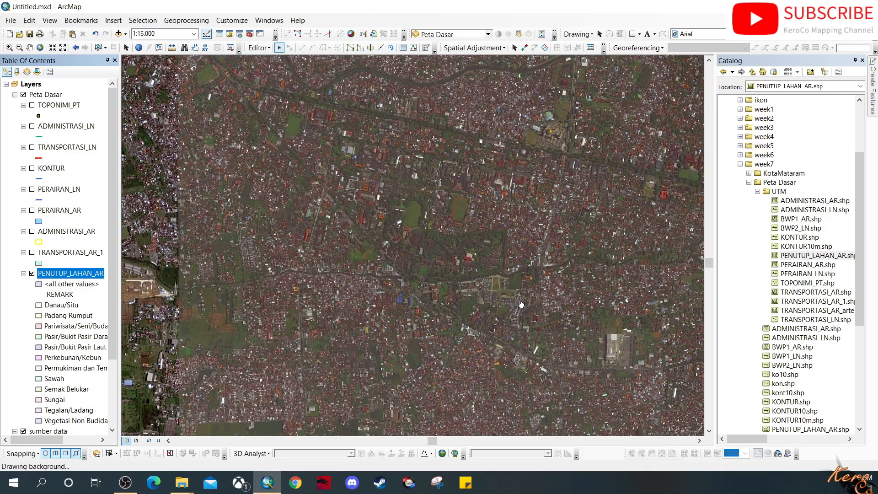
drag(691, 277, 455, 311)
scroll(593, 283, down, 2)
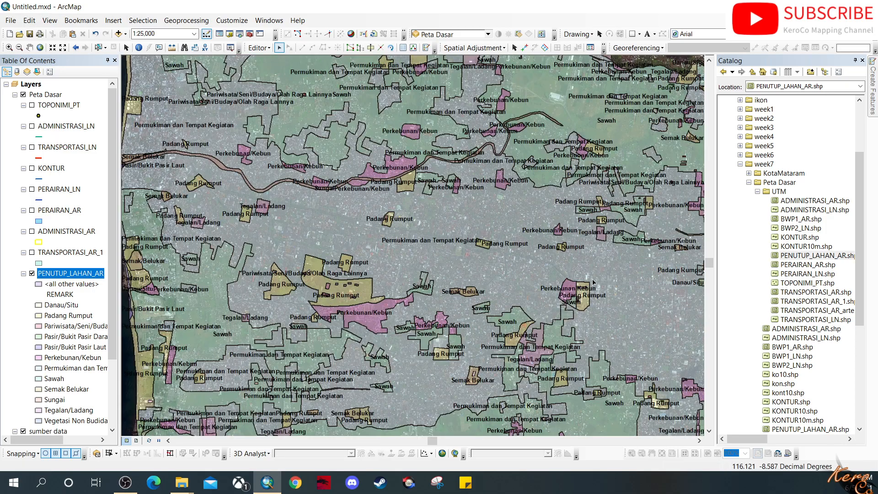
drag(616, 273, 412, 253)
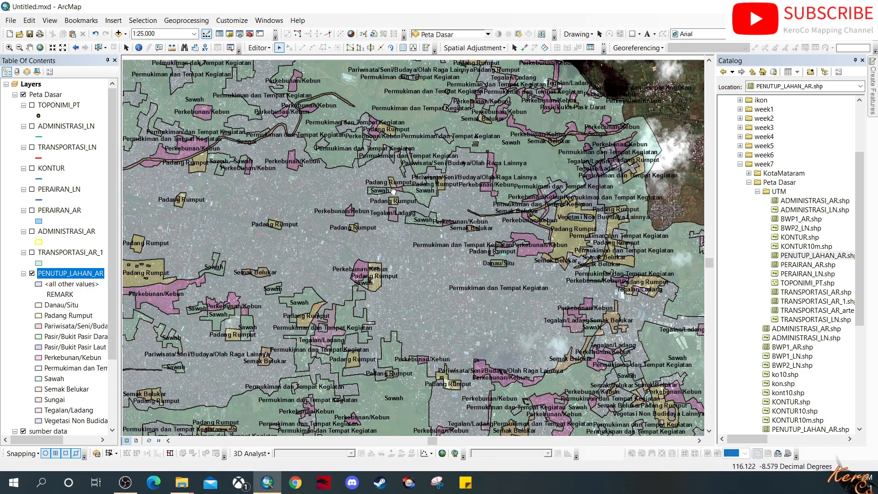
drag(394, 191, 422, 275)
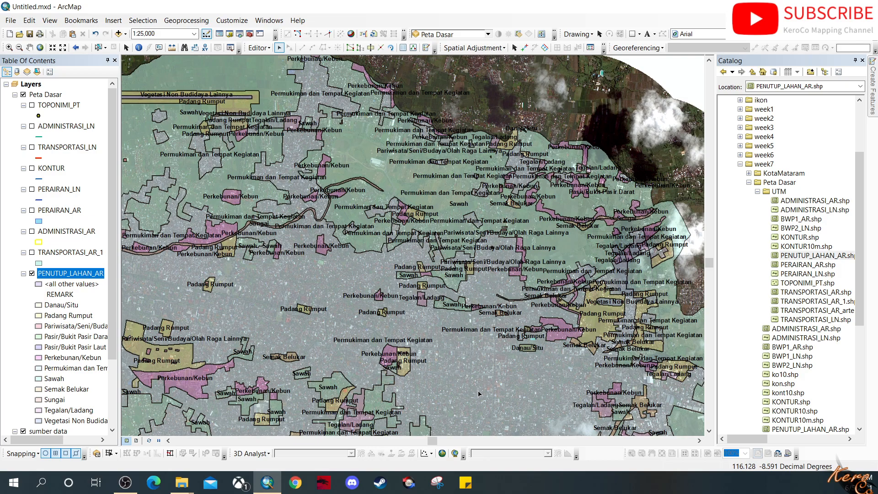
drag(481, 400, 426, 271)
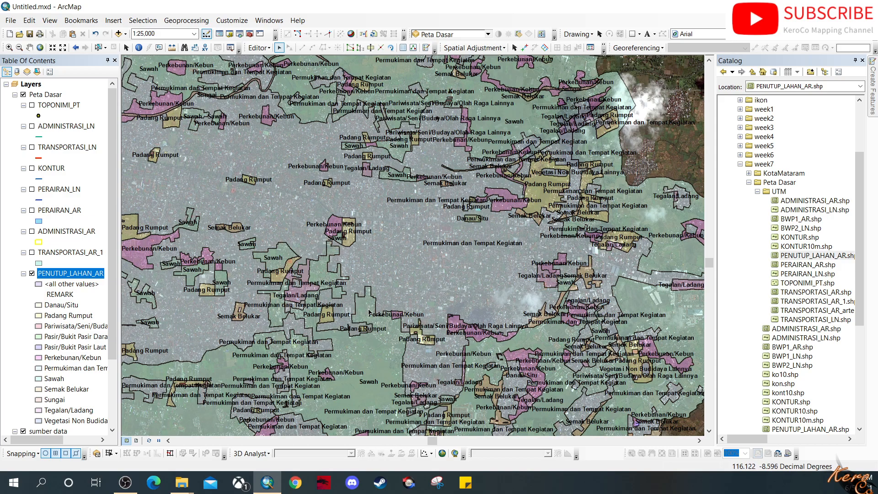
scroll(369, 312, down, 1)
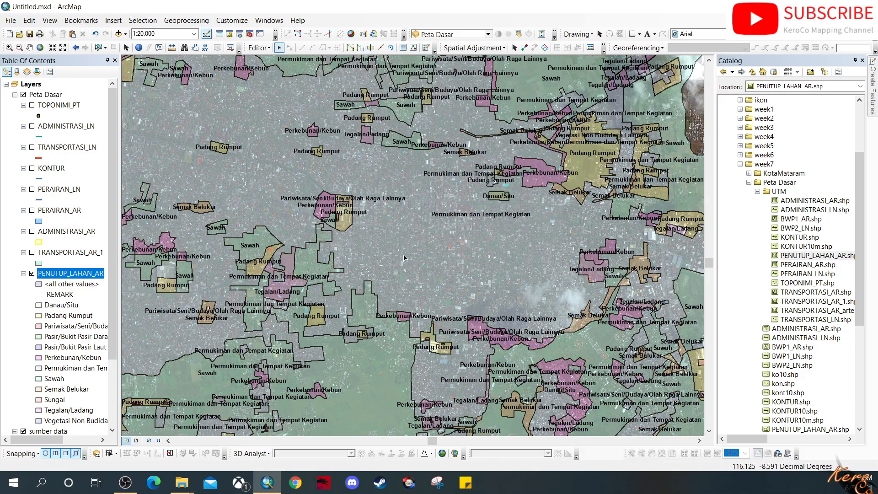
drag(388, 348, 413, 231)
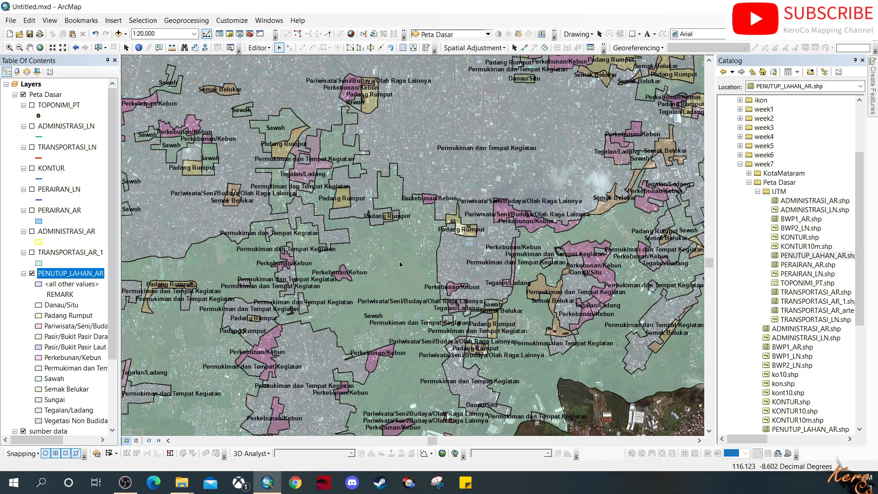
click(98, 47)
click(390, 257)
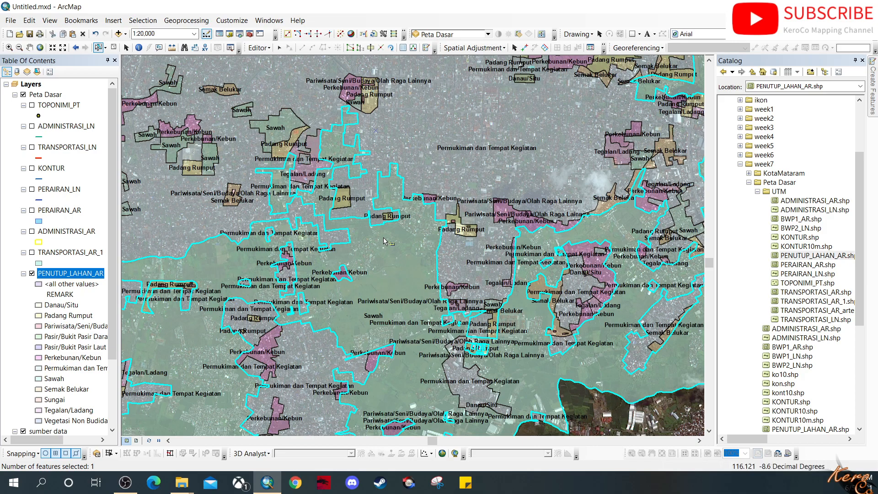
scroll(385, 238, down, 2)
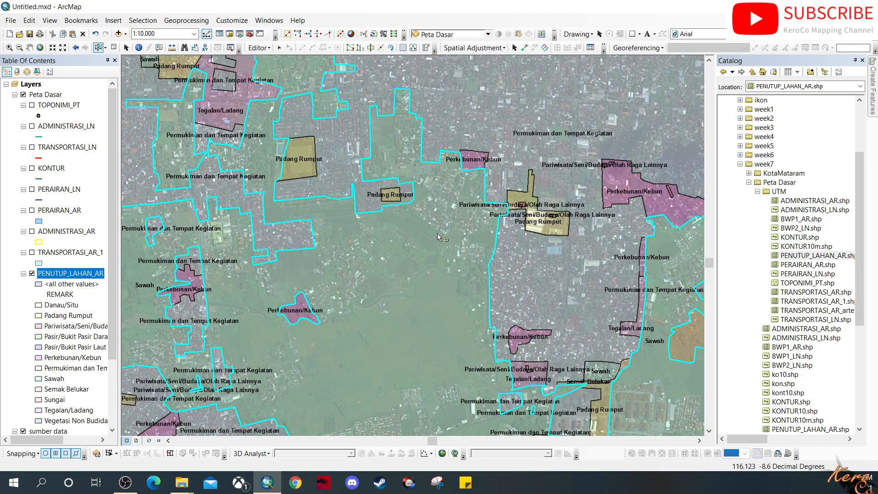
click(370, 49)
- Select the central Permukiman dan Tempat Kegiatan polygon and try to cut it with a line about 630 m long across the adjoining Sawah area
click(98, 48)
click(520, 265)
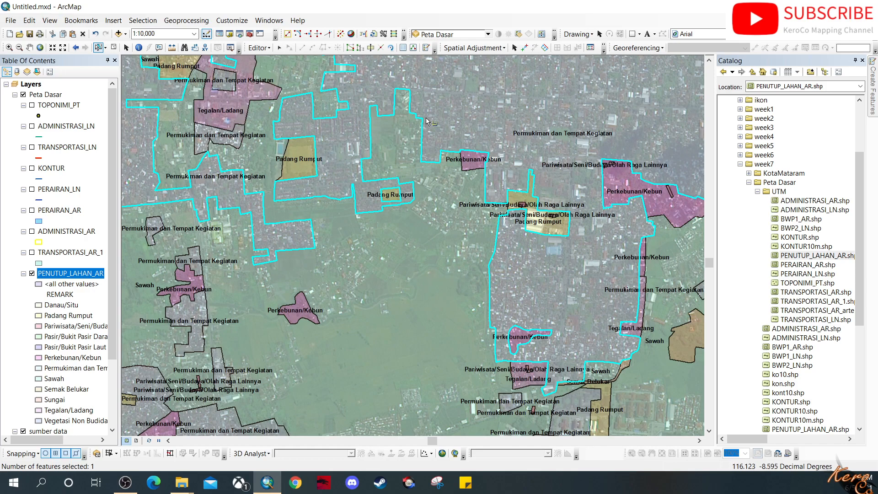
click(371, 47)
click(364, 214)
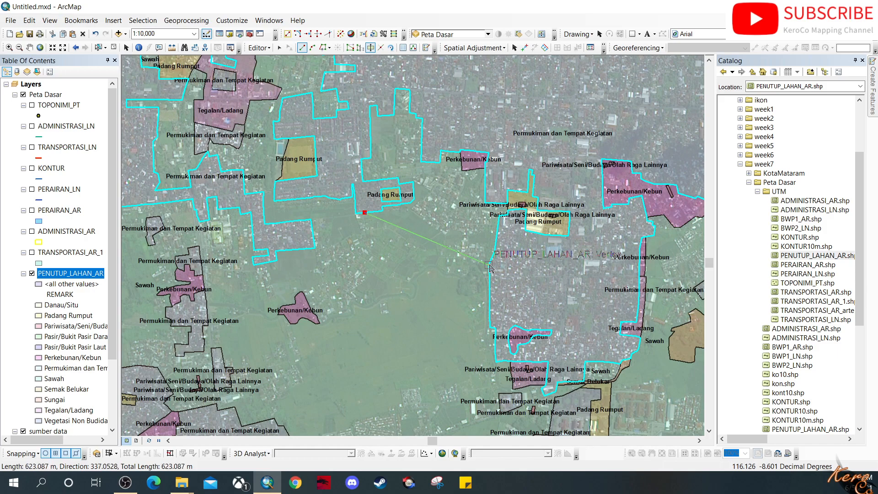
click(385, 228)
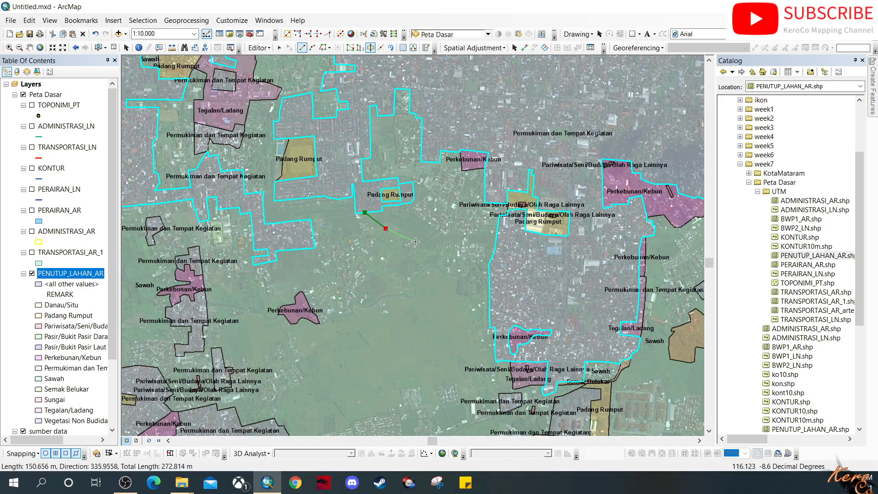
click(407, 240)
click(452, 253)
click(480, 261)
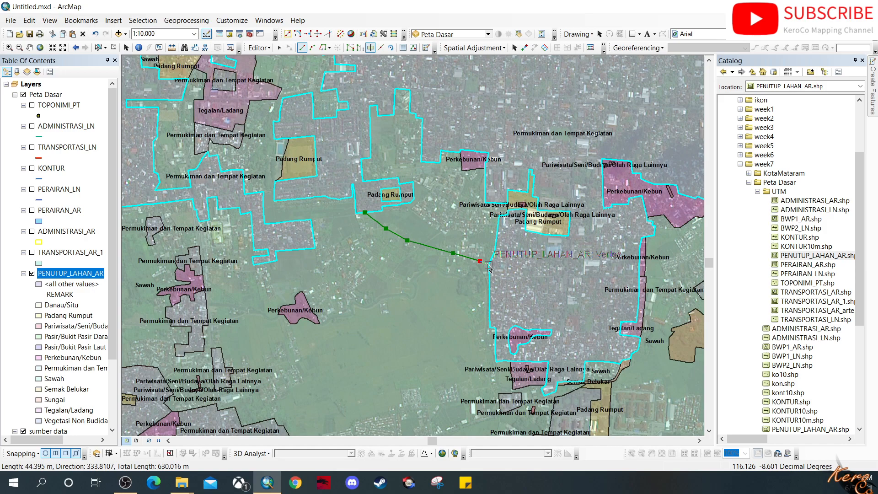
double_click(489, 266)
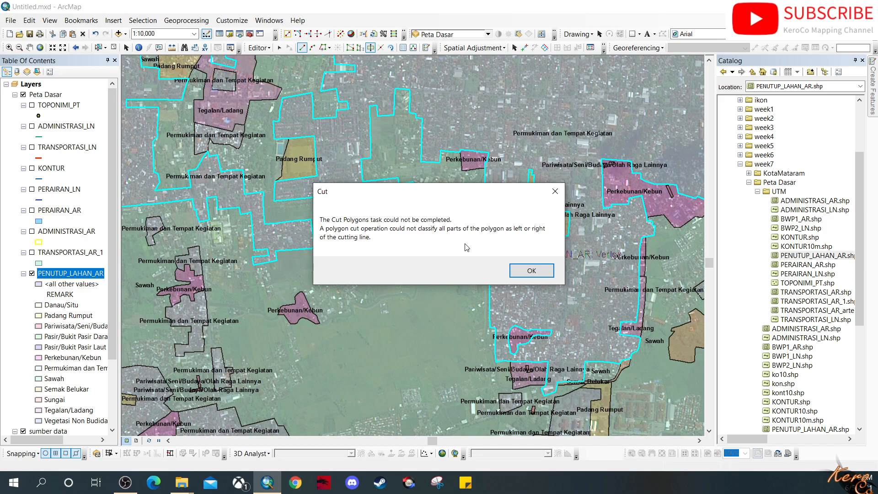
click(531, 270)
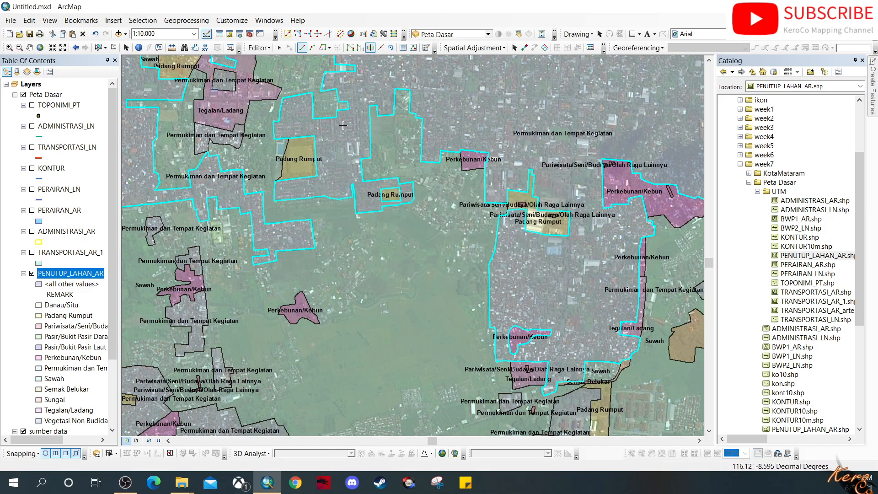
- Cut the selected Permukiman dan Tempat Kegiatan polygon along a line around the block northeast of the Sawah notch
drag(453, 213, 451, 310)
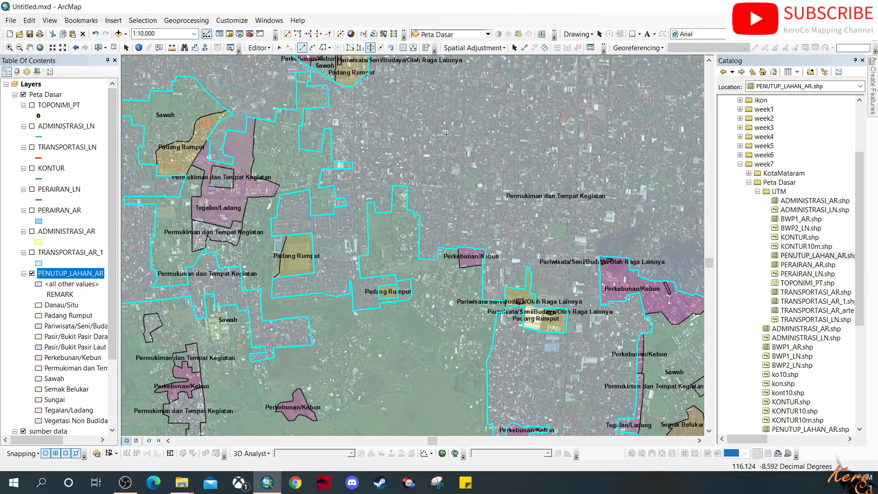
click(395, 185)
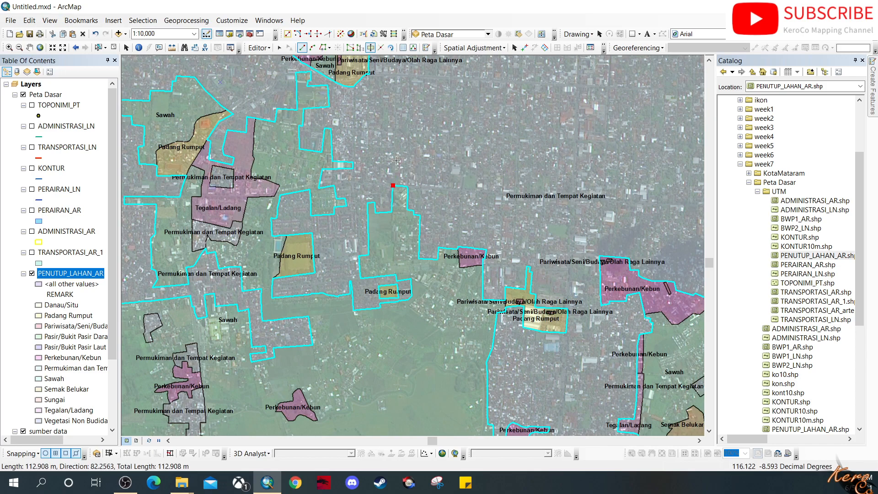
click(396, 160)
click(439, 163)
click(452, 189)
click(453, 215)
double_click(450, 250)
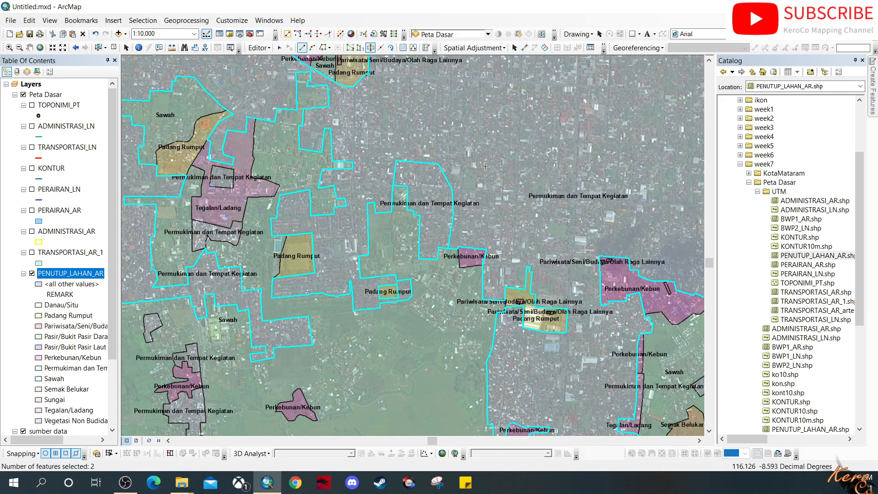
- Undo the last polygon cut and reselect the central Permukiman dan Tempat Kegiatan polygon
click(462, 175)
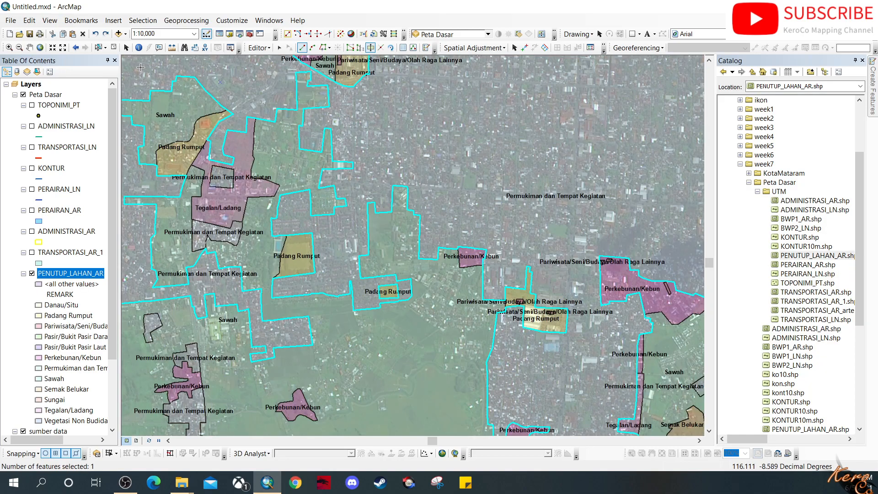
click(113, 47)
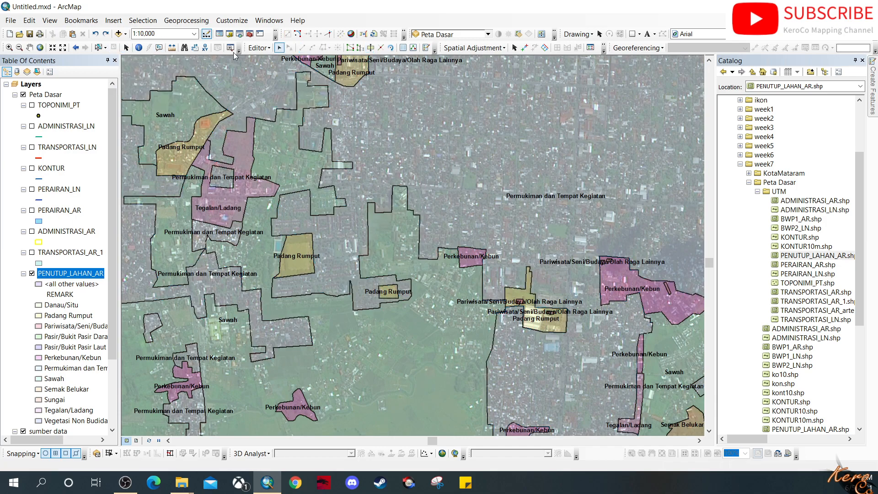
click(280, 47)
click(478, 202)
drag(425, 337, 434, 252)
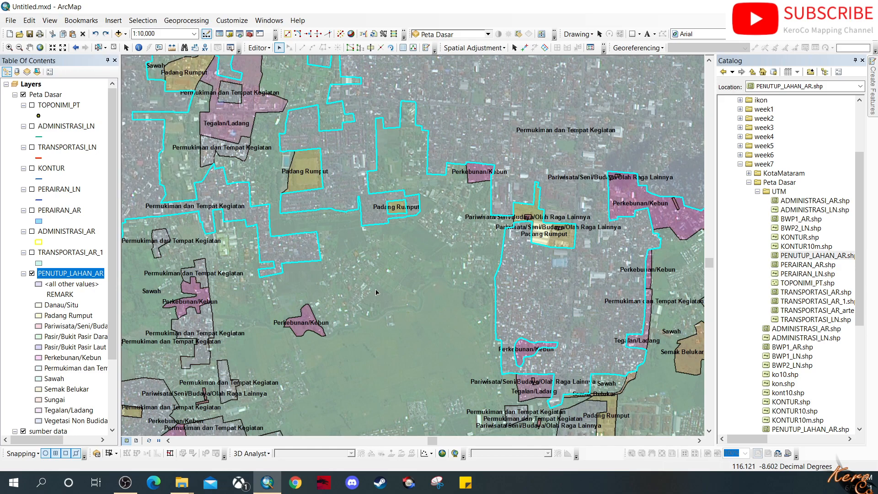
- Select the large Sawah polygon south of the central settlement area
click(98, 47)
click(409, 295)
drag(386, 311, 439, 234)
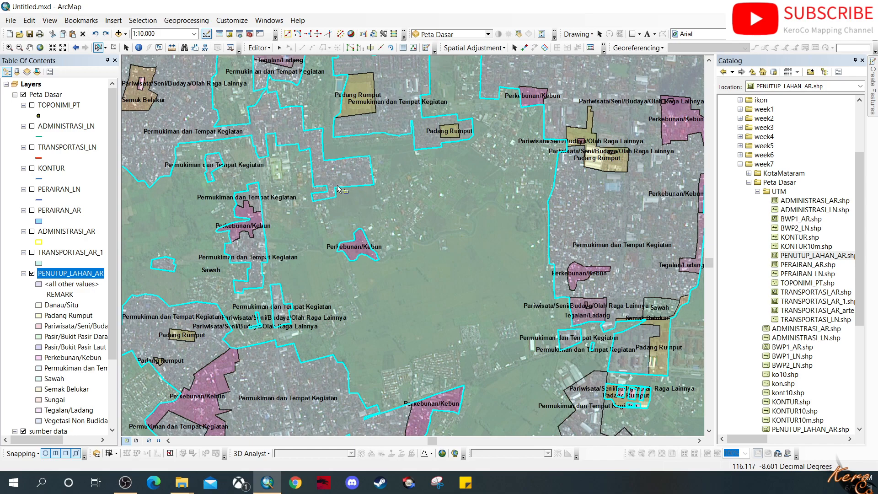
- Examine the selected Sawah polygon and its surroundings against the imagery, including the built-up blocks north of the southern Perkebunan/Kebun area
drag(488, 211, 419, 261)
drag(367, 312, 352, 284)
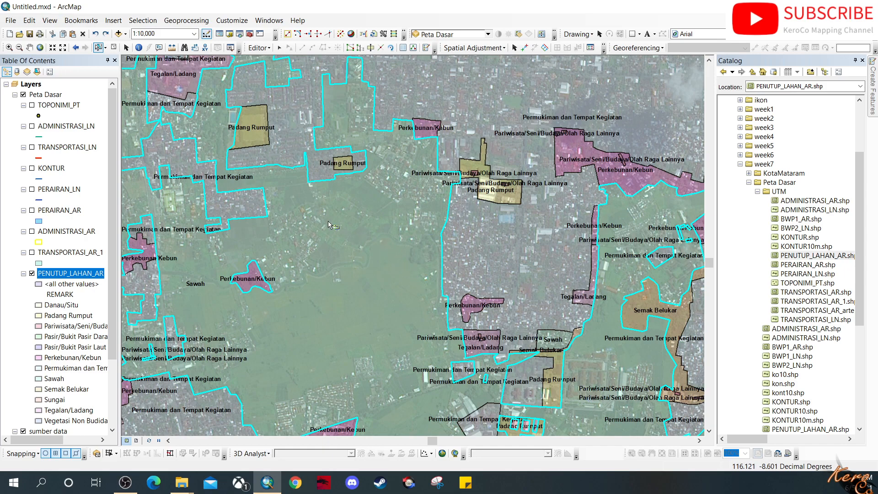
drag(410, 199, 397, 321)
drag(397, 236, 569, 440)
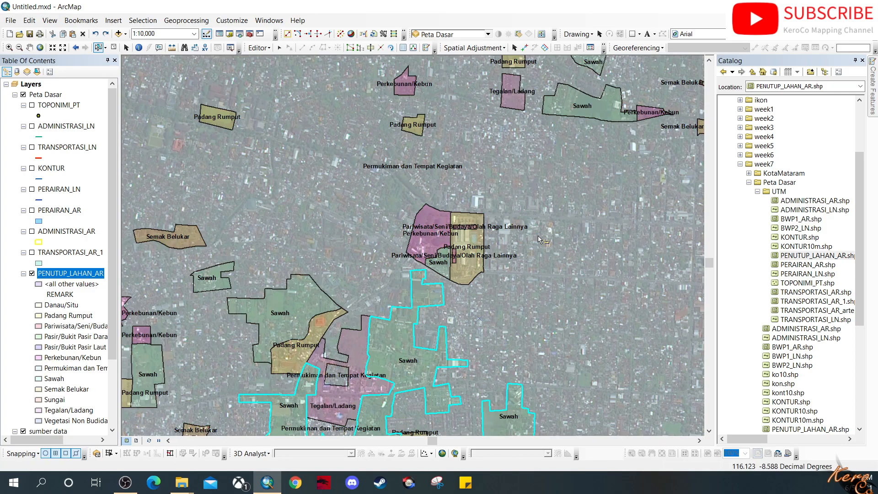
drag(537, 235, 475, 335)
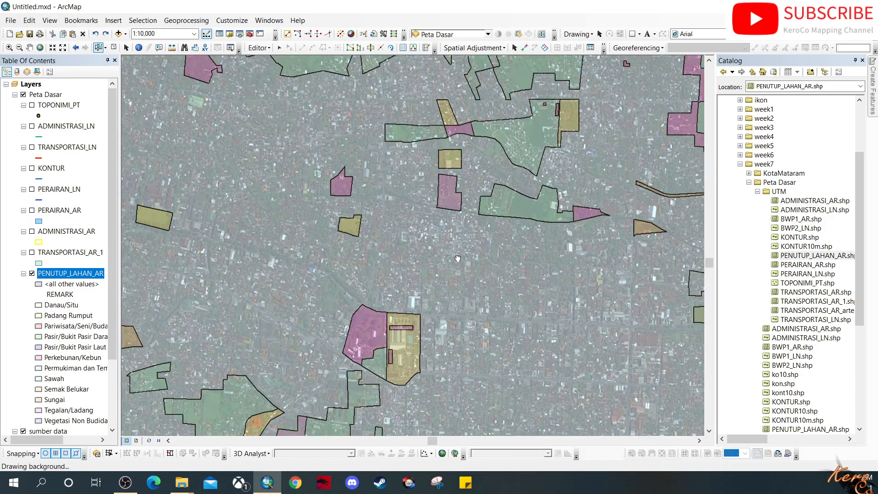
scroll(418, 240, down, 2)
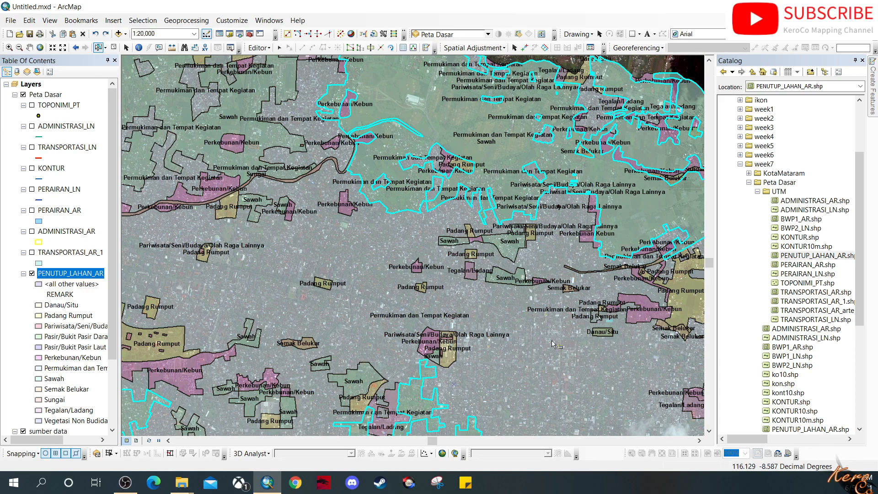
drag(554, 344, 392, 213)
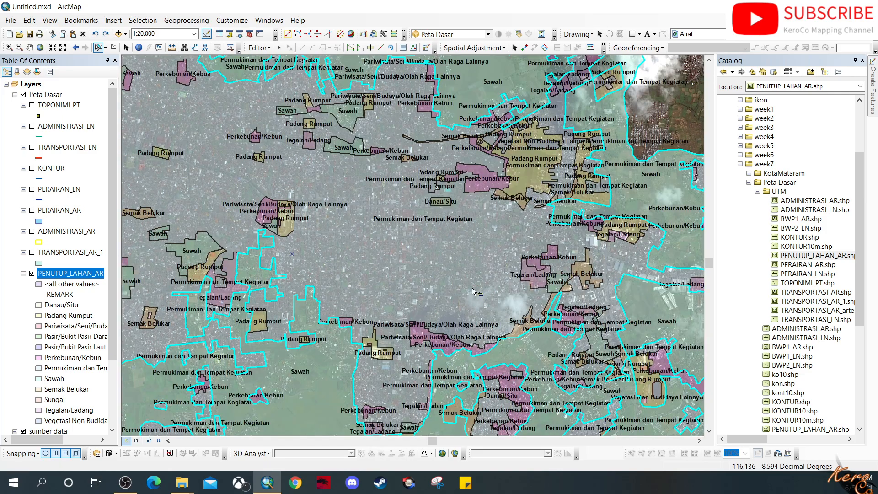
scroll(393, 302, up, 2)
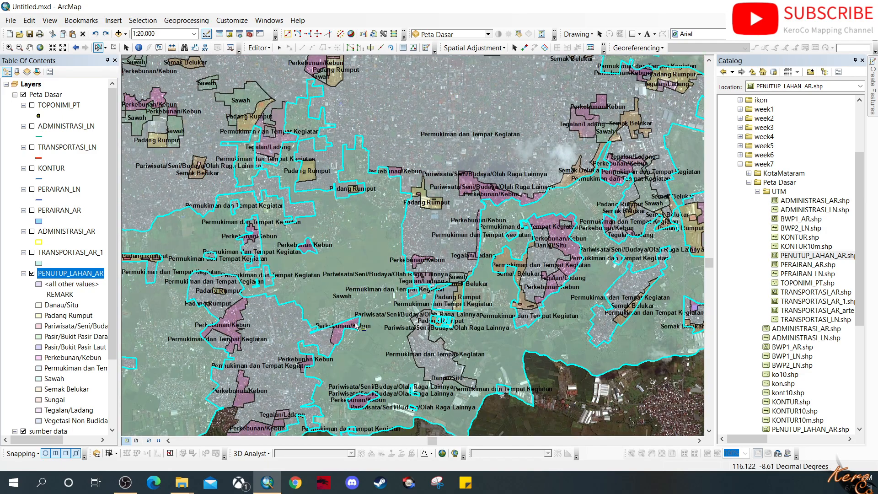
scroll(320, 317, up, 1)
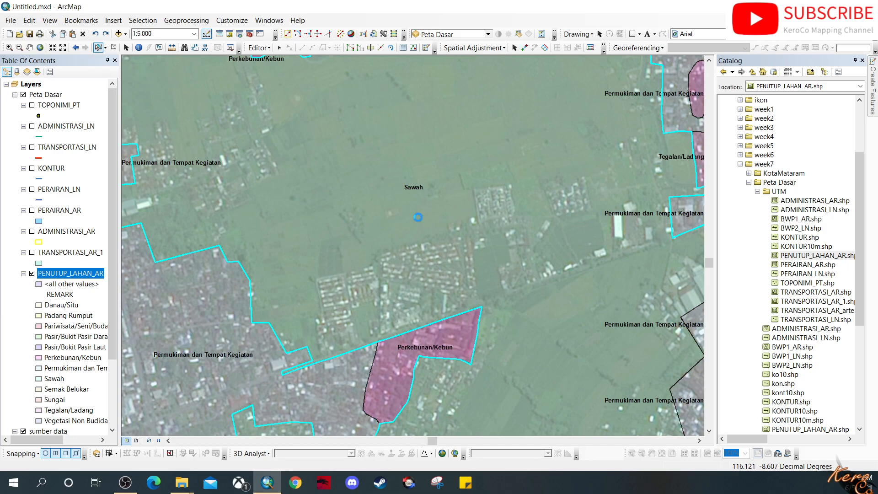
- Cut the large Sawah polygon along the outline of the built-up blocks north of the southern Perkebunan/Kebun area, ending at that area's northeast corner
click(207, 315)
click(442, 192)
click(373, 48)
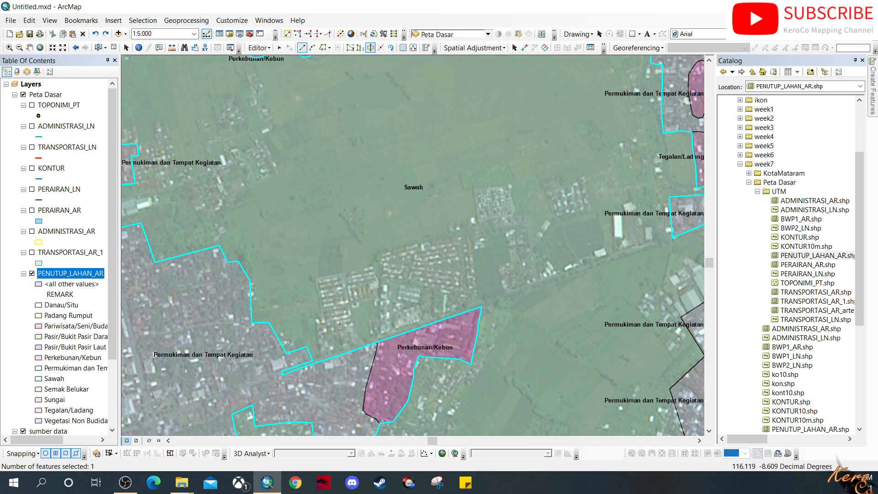
click(322, 361)
click(316, 320)
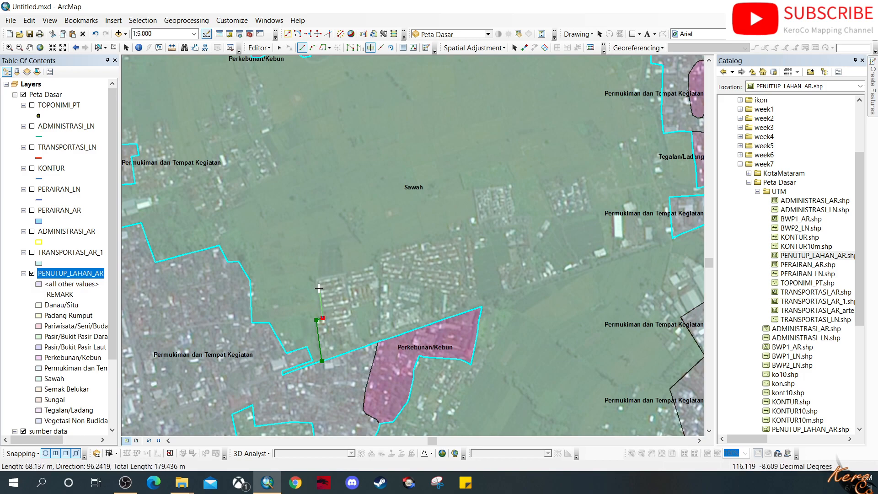
click(317, 279)
click(370, 265)
click(383, 252)
click(450, 234)
click(449, 222)
click(476, 218)
click(474, 187)
click(511, 183)
click(515, 212)
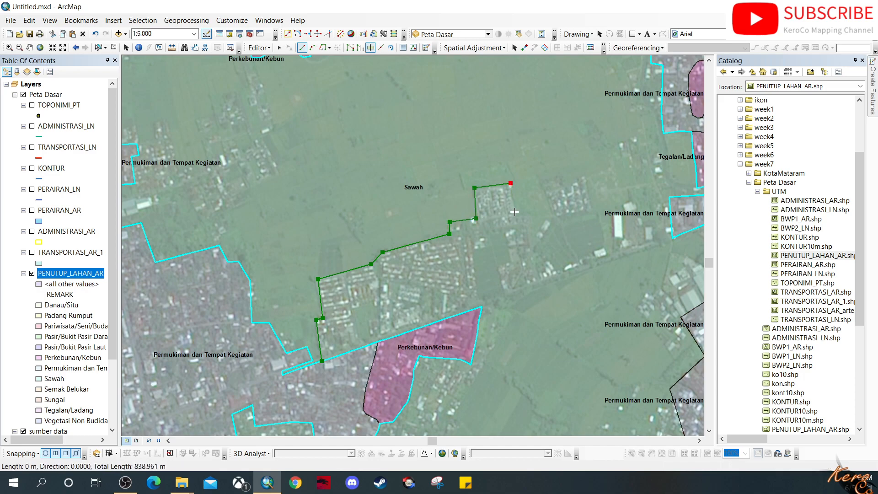
click(529, 215)
click(541, 281)
click(507, 295)
click(499, 267)
click(510, 260)
click(503, 232)
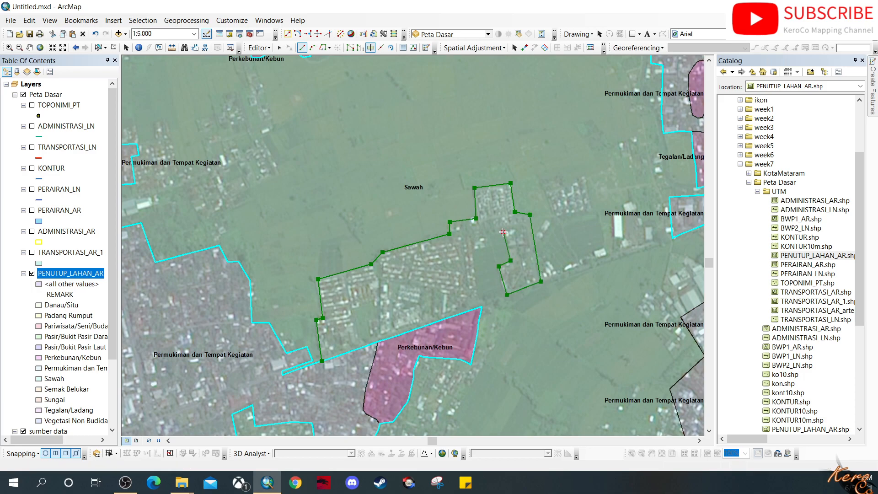
click(484, 233)
click(485, 243)
click(471, 250)
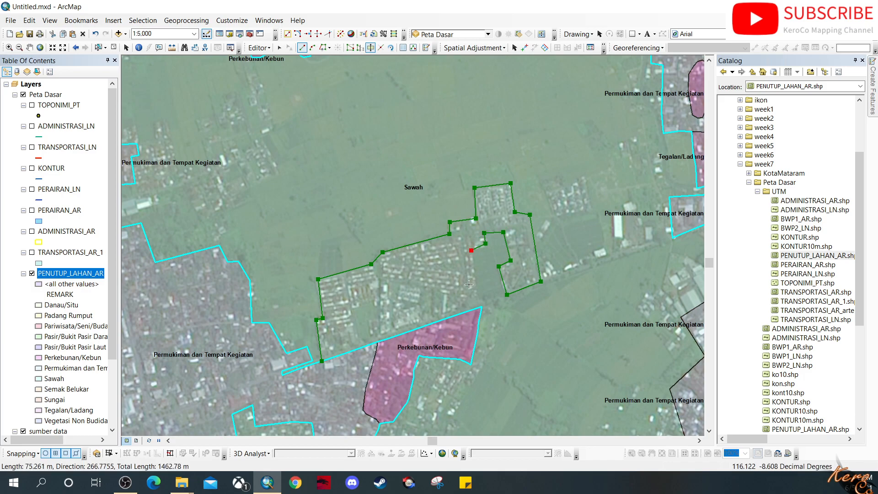
double_click(479, 307)
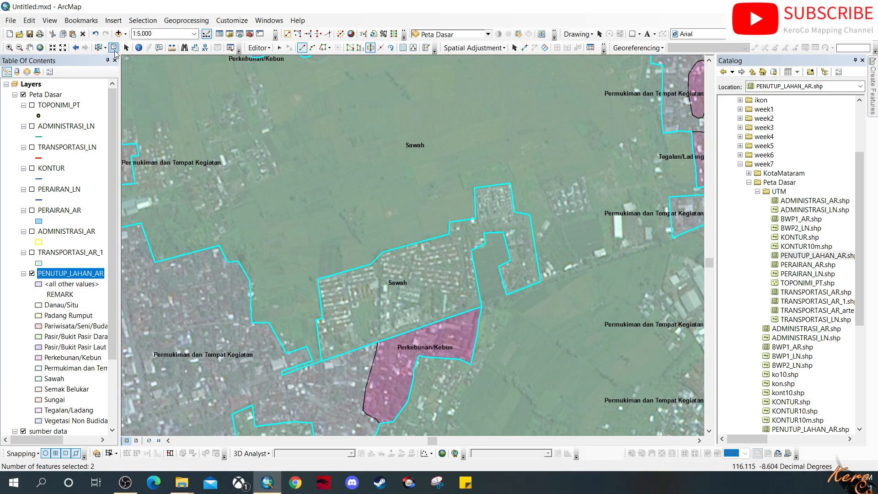
- Select only the newly cut built-up polygon and show its selected record in the PENUTUP_LAHAN_AR attribute table
click(98, 48)
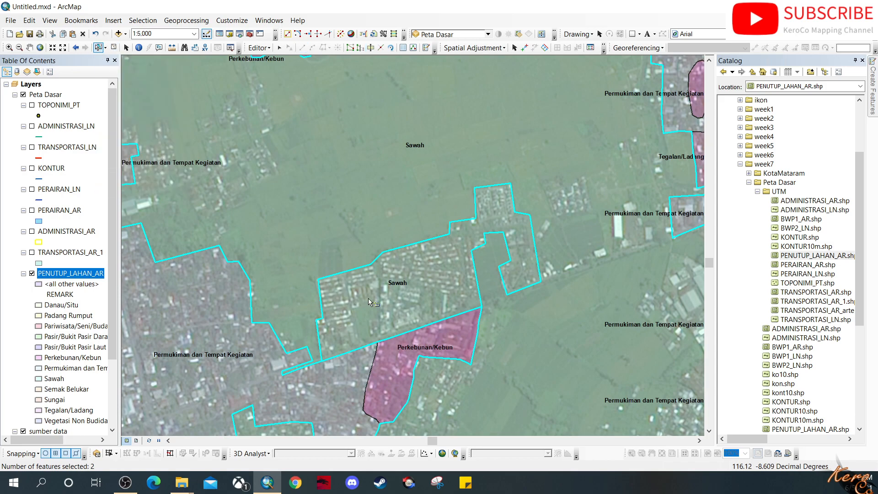
click(417, 290)
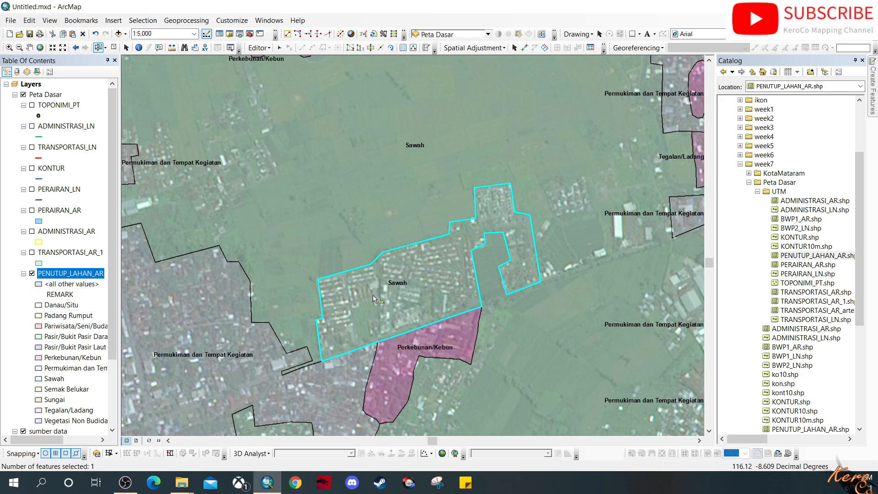
drag(395, 369, 470, 290)
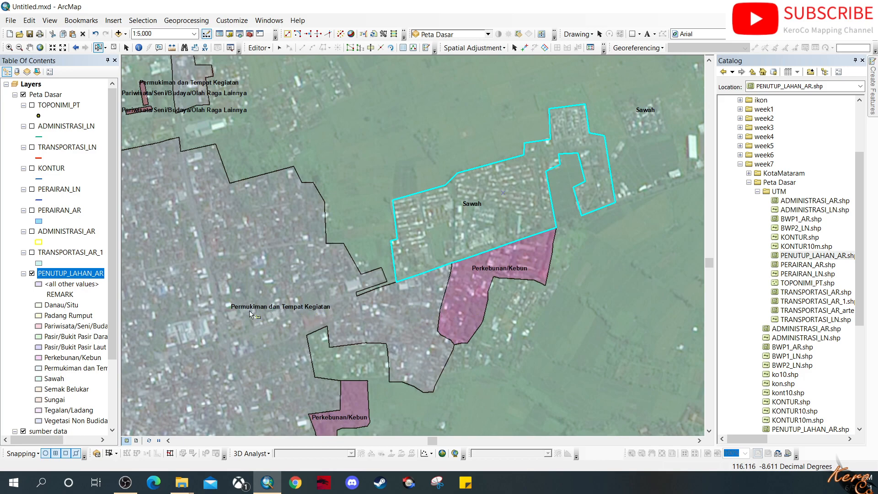
right_click(71, 272)
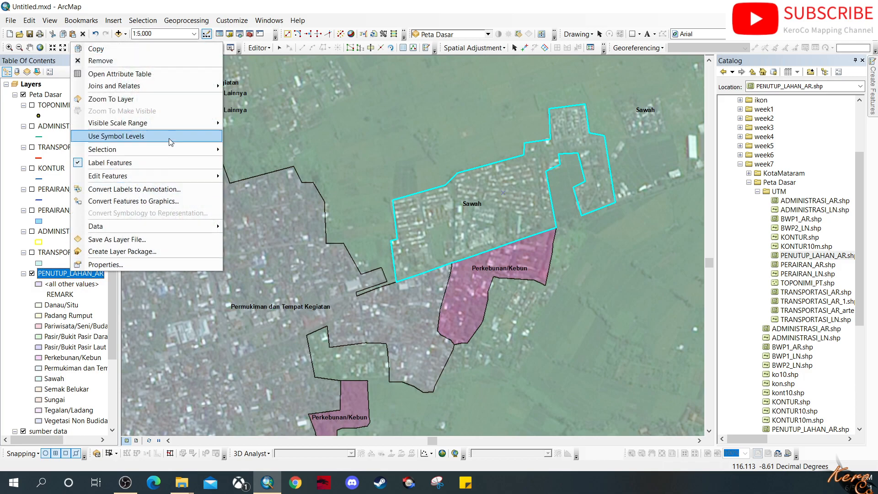
click(150, 75)
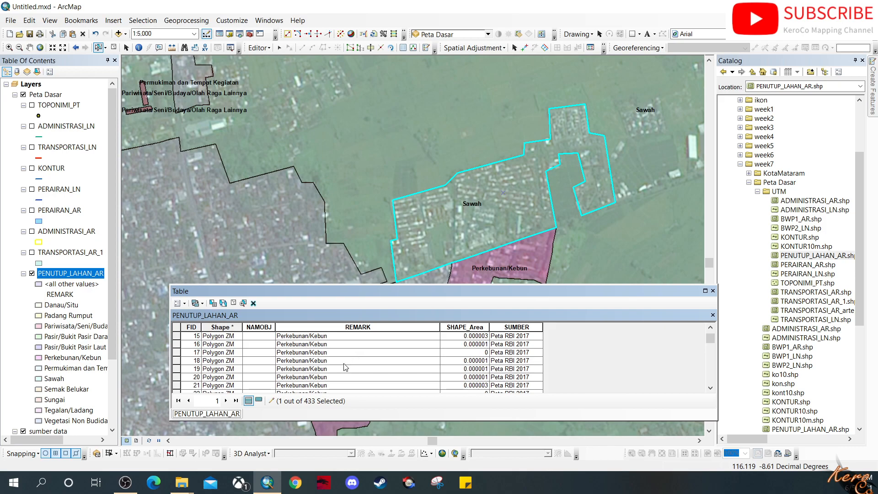
click(259, 400)
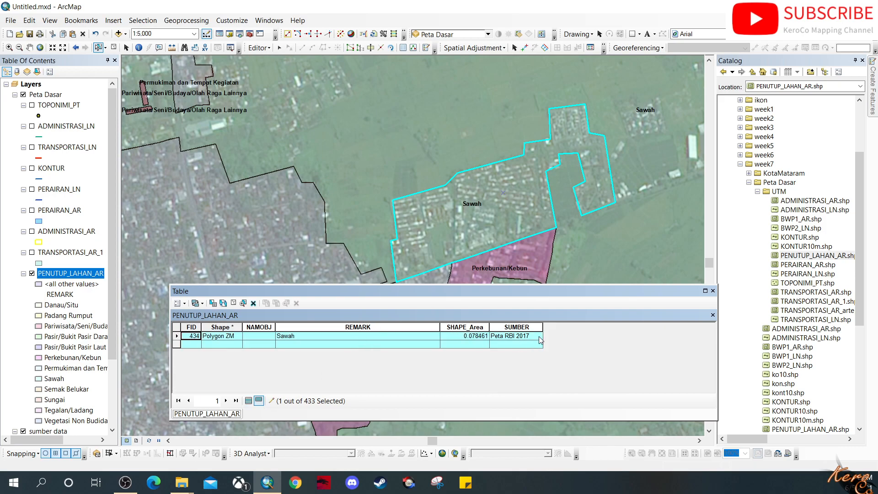
drag(573, 291, 526, 311)
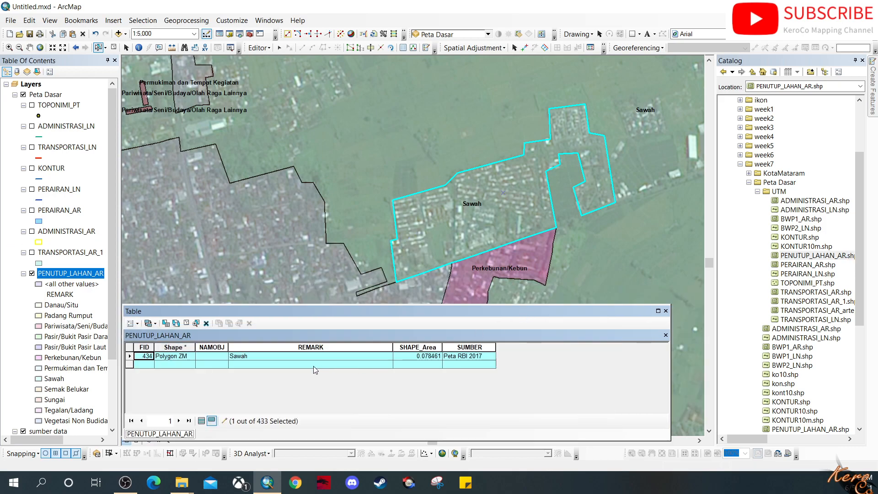
- Set the REMARK value of the new built-up polygon to Permukiman dan Tempat Kegiatan
double_click(259, 358)
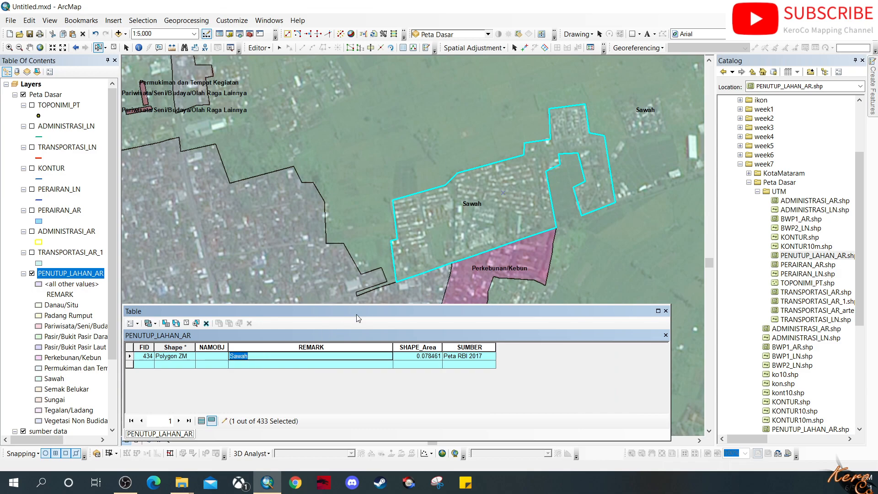
drag(345, 312, 452, 161)
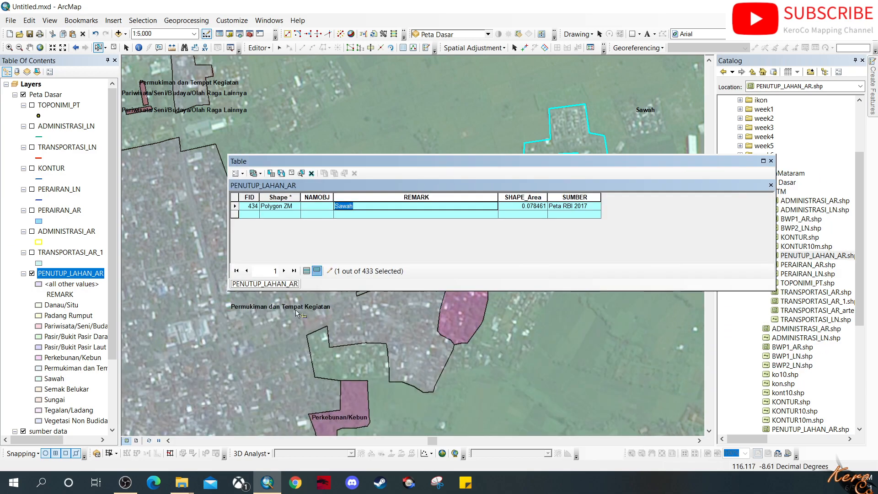
text(Permukiman dan Tempa)
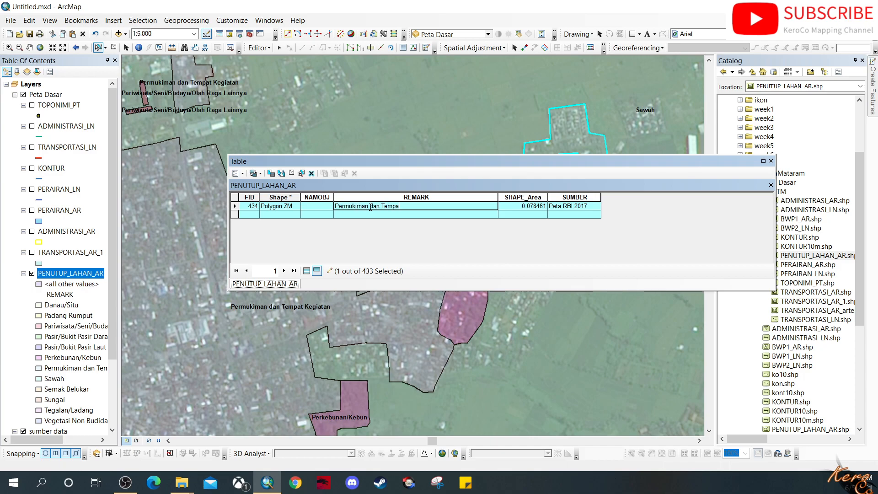
text(t Kegiatan)
- Set the new polygon's SUMBER to Interpretasi Citra SPOT 7 tahun 2018, fit the column width, and clear the selection
click(587, 206)
drag(587, 206, 548, 204)
text(Interpreta)
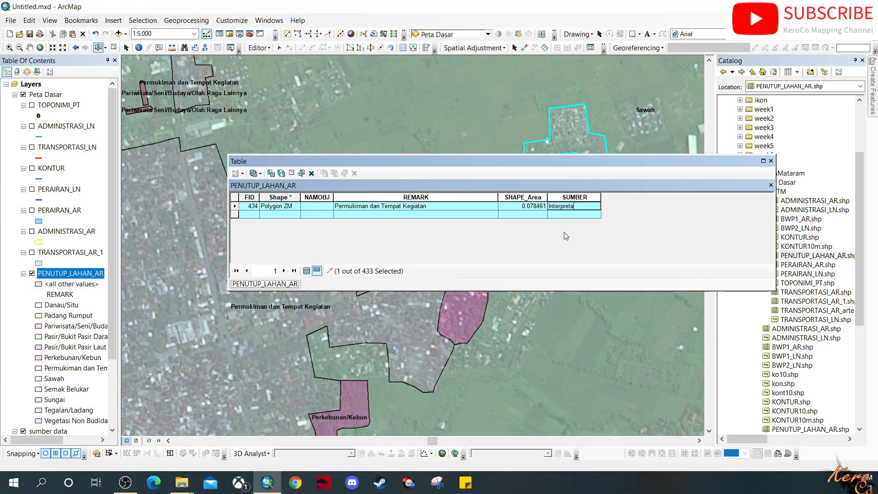
text(si Citra SPOT 7 tahun 2018)
double_click(601, 197)
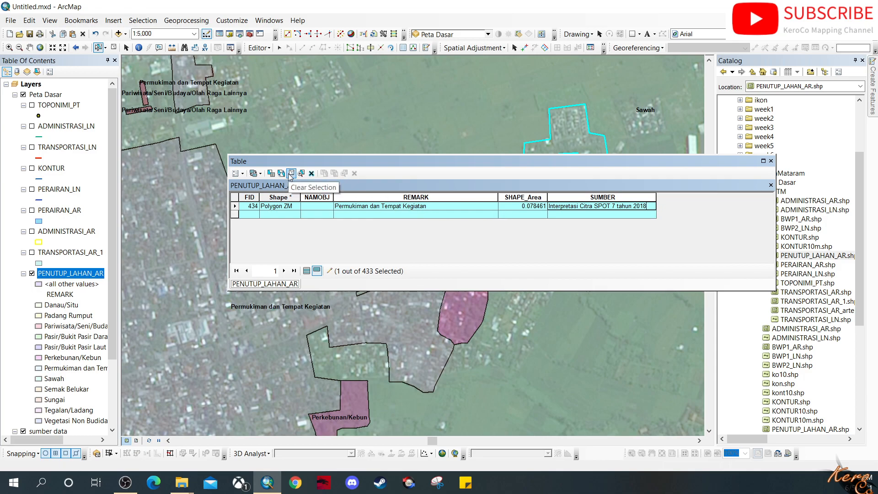
click(290, 174)
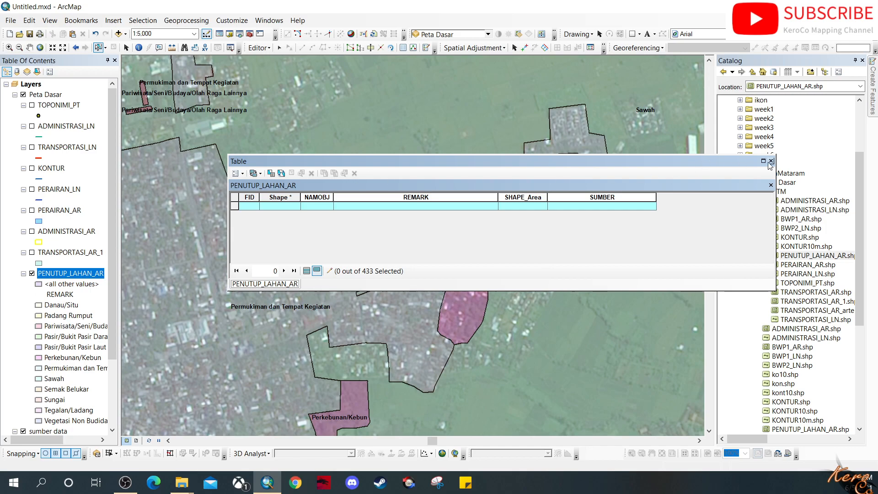
click(771, 161)
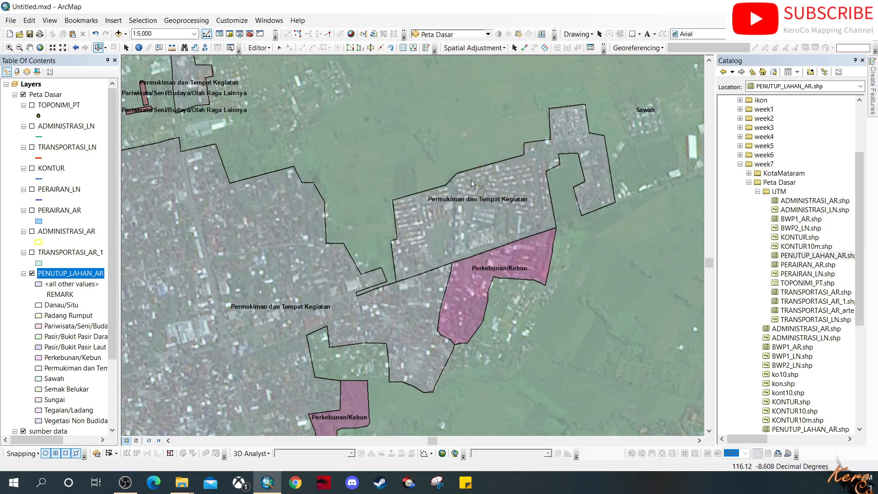
- Select the surrounding Sawah polygon and show its record in the PENUTUP_LAHAN_AR attribute table
click(463, 145)
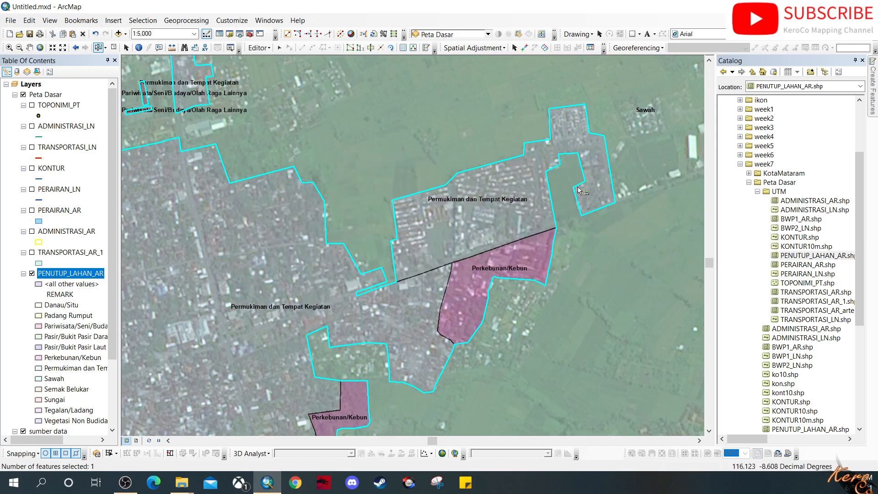
right_click(90, 274)
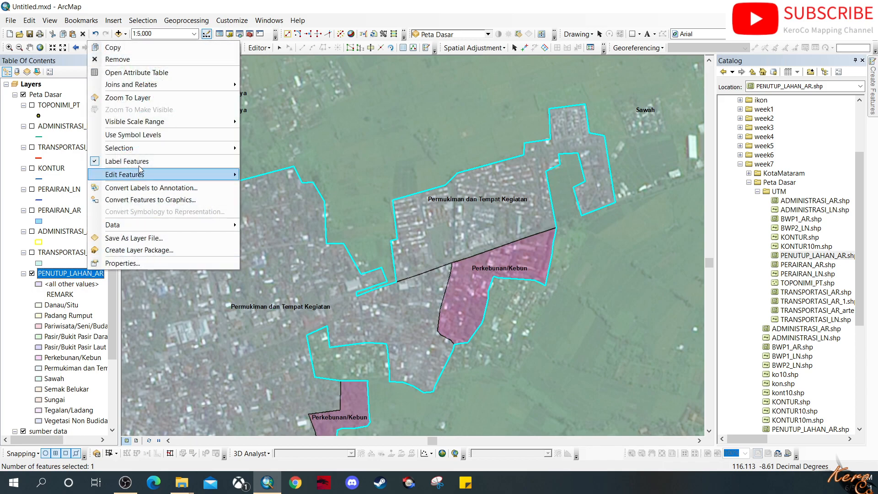
click(158, 73)
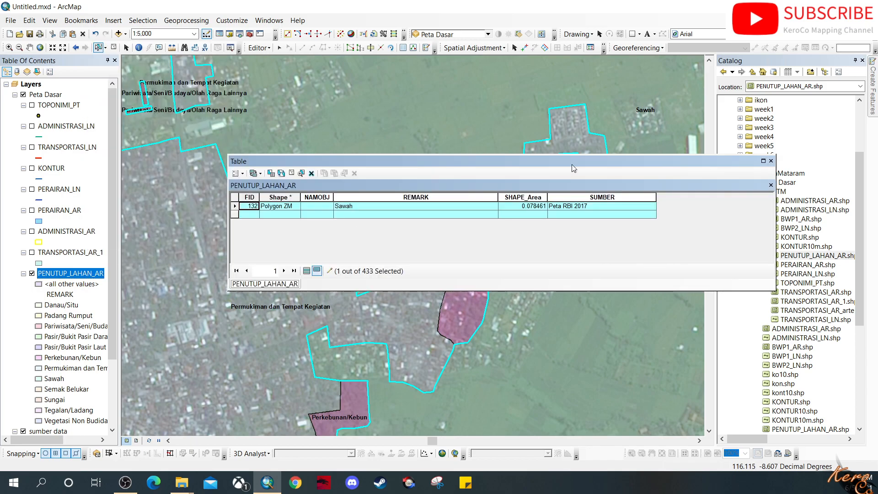
drag(578, 160, 462, 297)
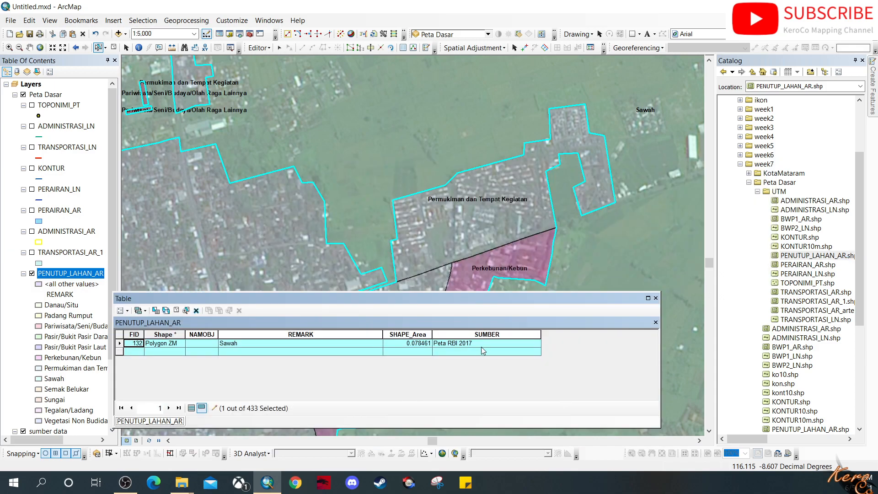
- Copy the SUMBER value Interpretasi Citra SPOT 7 tahun 2018 from the new settlement polygon to the Sawah record, and clear the selection
click(489, 342)
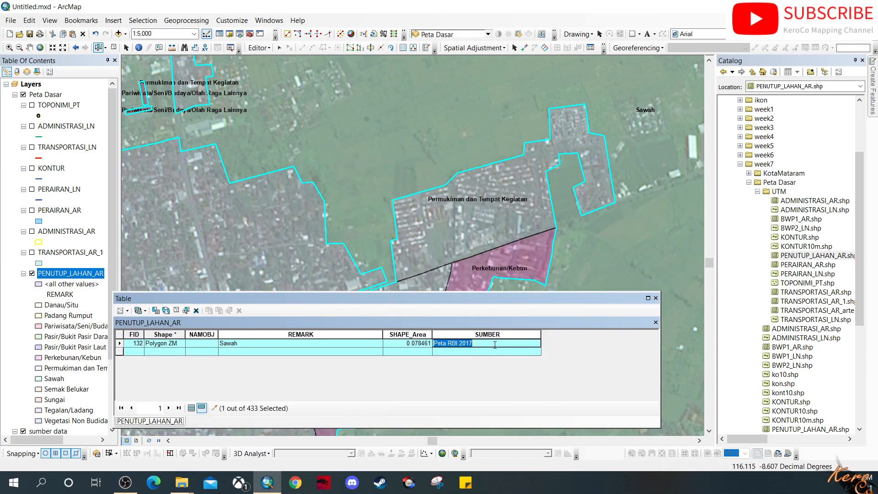
shift+click(485, 237)
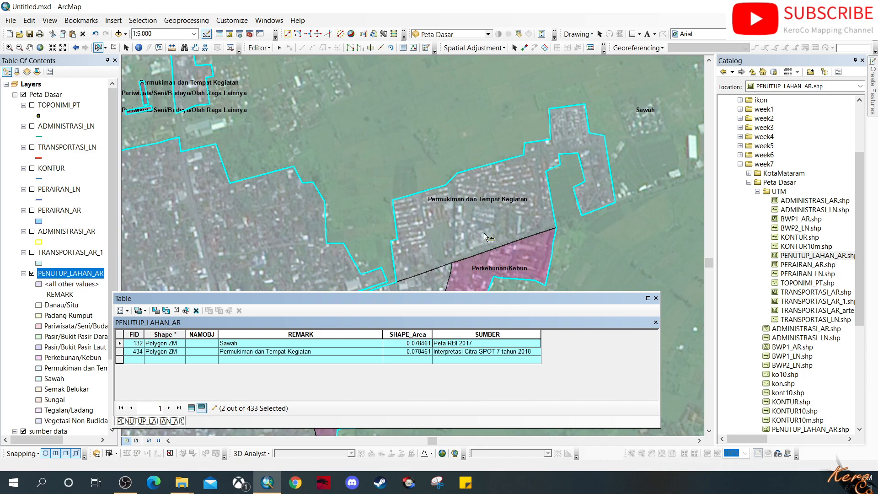
click(532, 356)
drag(532, 355, 425, 356)
key(ctrl+c)
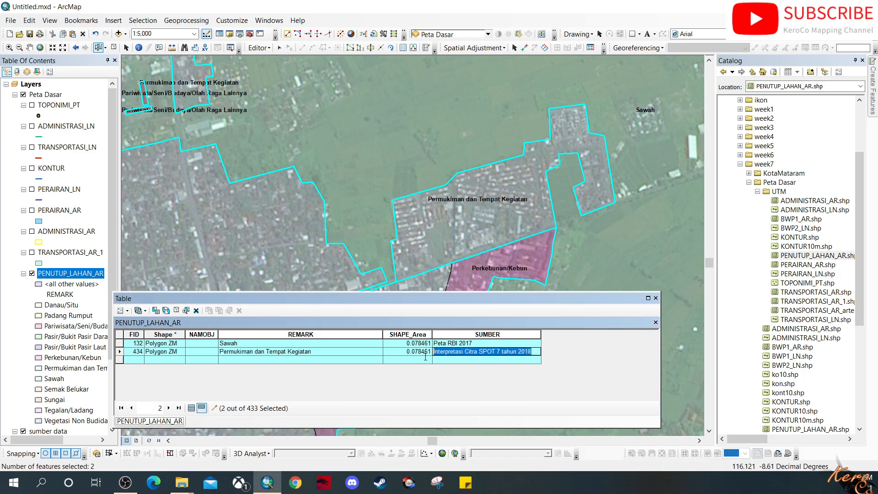
click(479, 343)
key(ctrl+v)
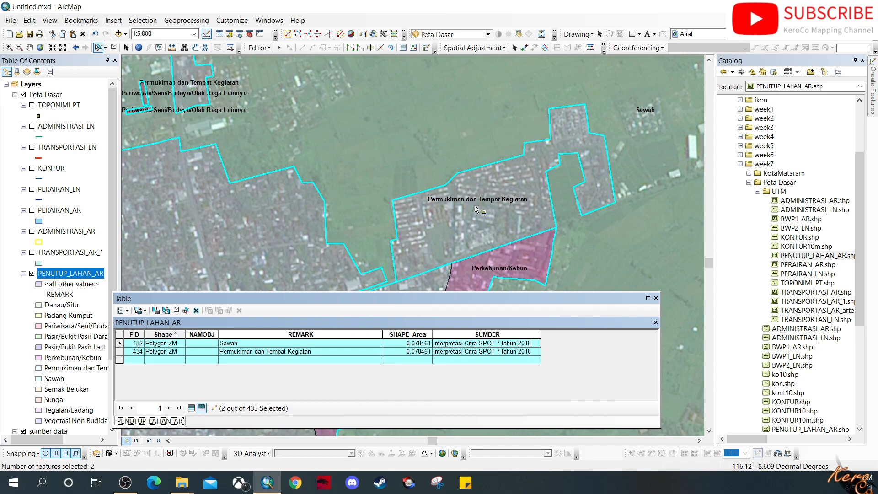
click(176, 310)
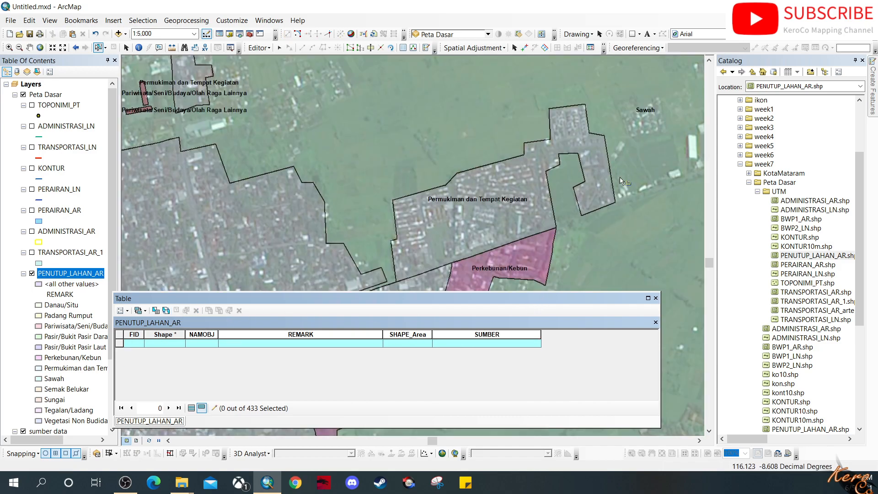
drag(641, 176, 508, 220)
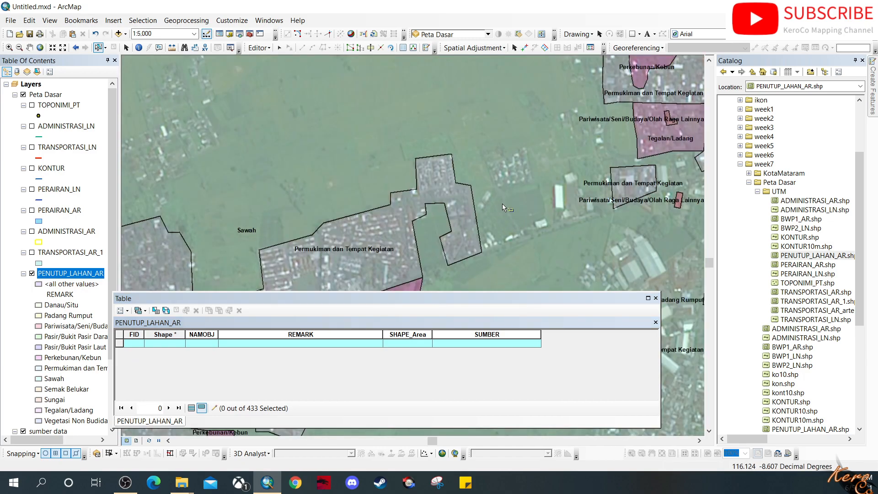
click(510, 190)
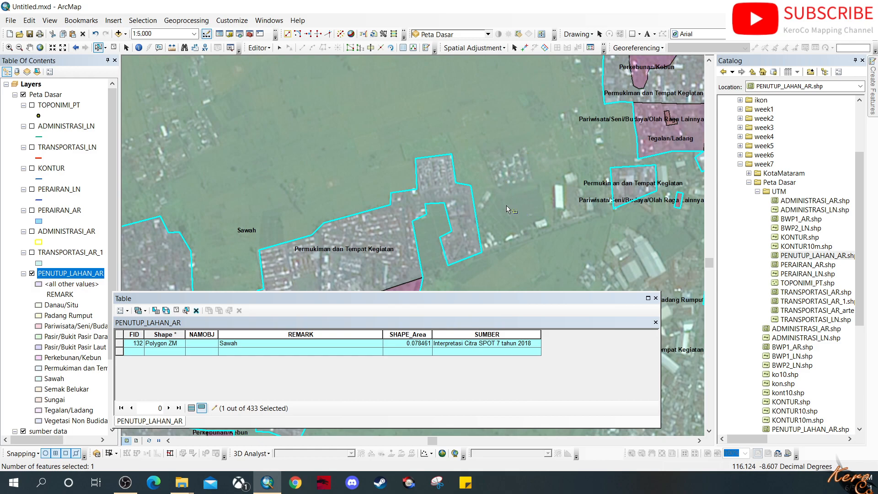
click(370, 48)
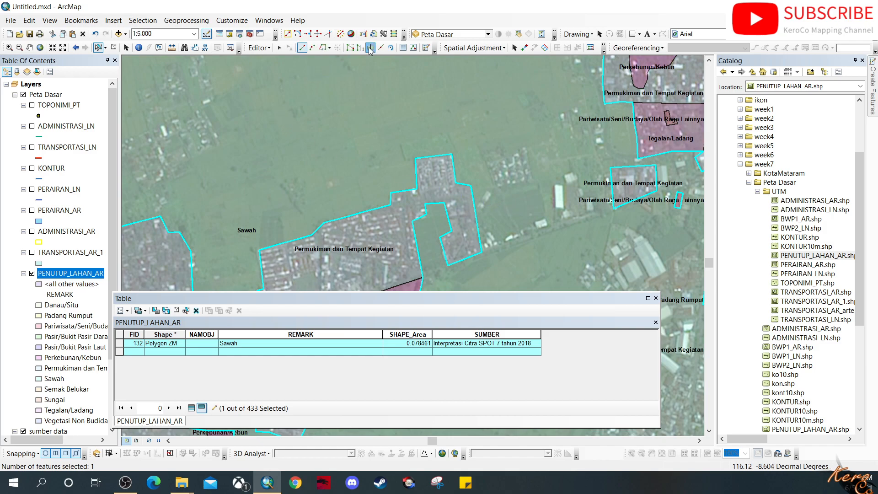
click(452, 154)
click(485, 158)
click(525, 146)
click(534, 180)
click(494, 188)
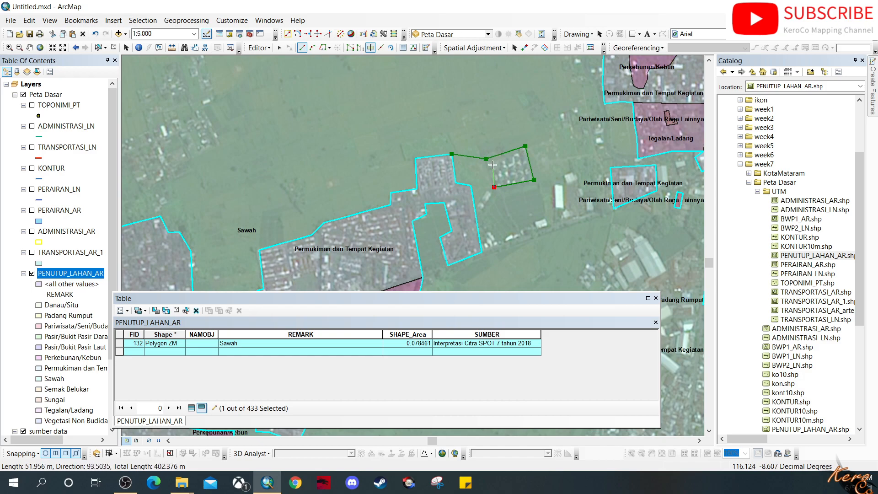
key(Delete)
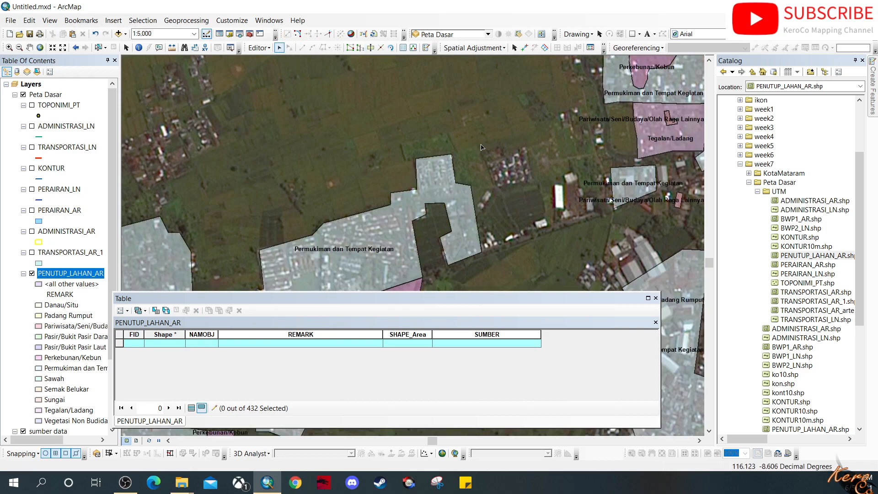
key(ctrl+z)
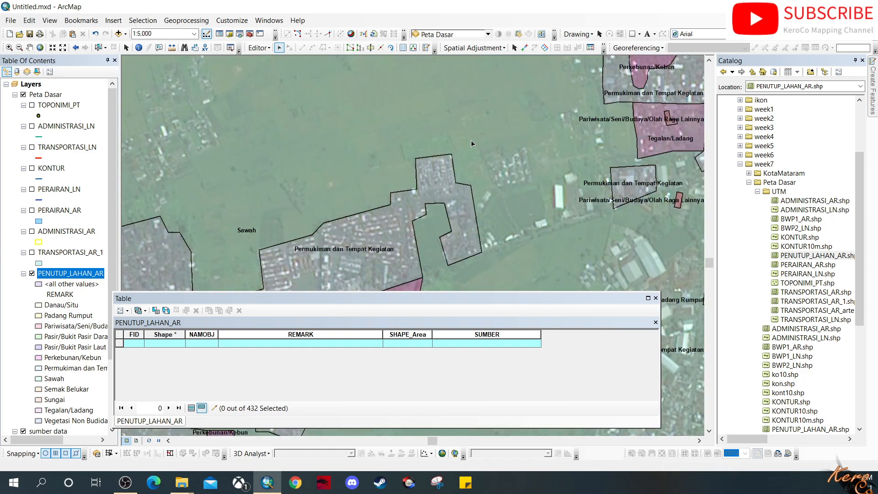
- Select the Sawah polygon surrounding the small isolated settlement east of the built-up block
click(370, 48)
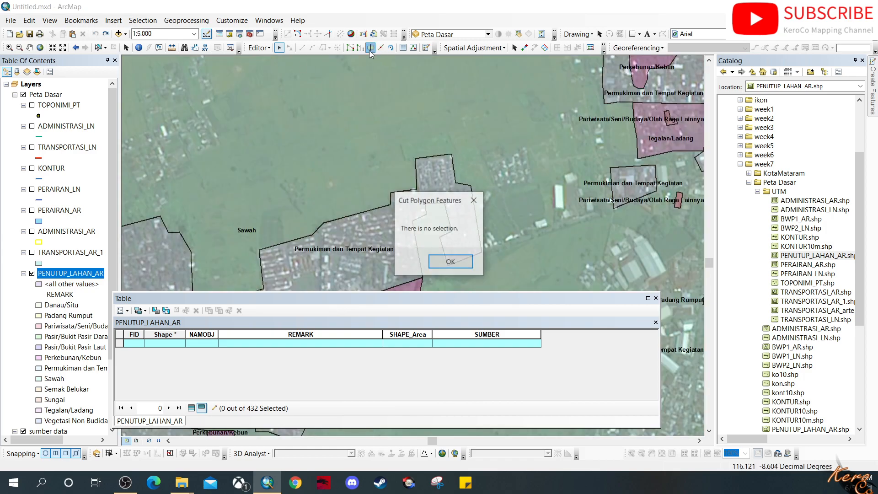
click(476, 207)
click(98, 47)
click(526, 208)
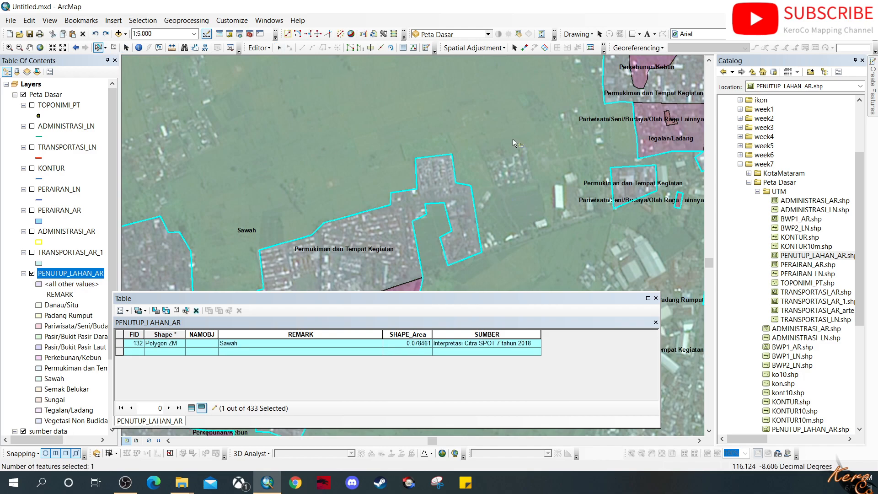
- Try to cut the small isolated settlement out of the Sawah polygon with a closed four-sided outline
click(373, 50)
click(485, 158)
click(498, 189)
click(531, 180)
click(524, 144)
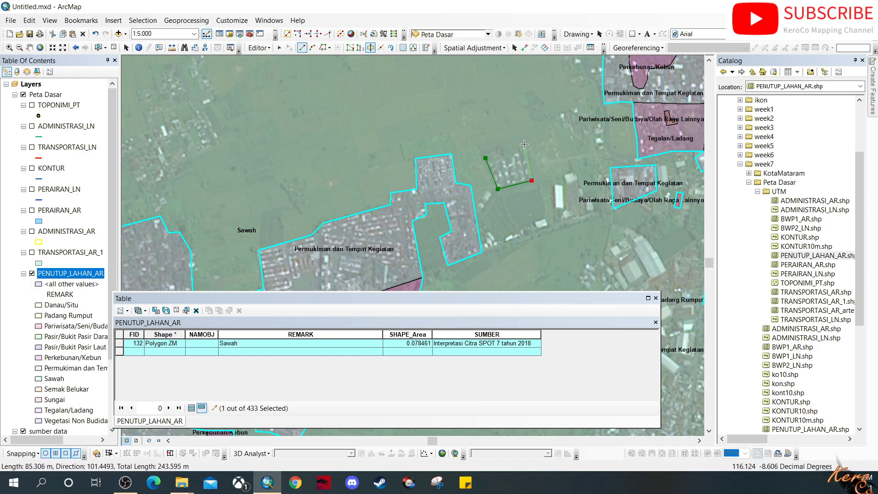
click(487, 157)
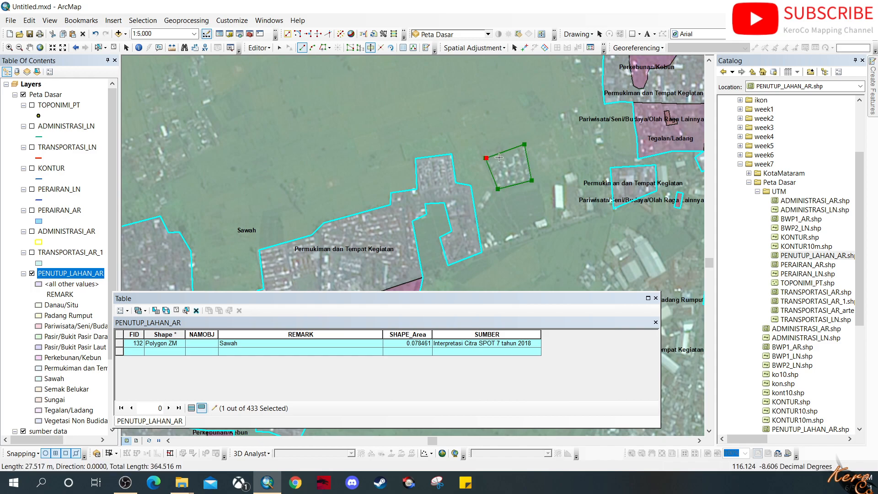
double_click(487, 158)
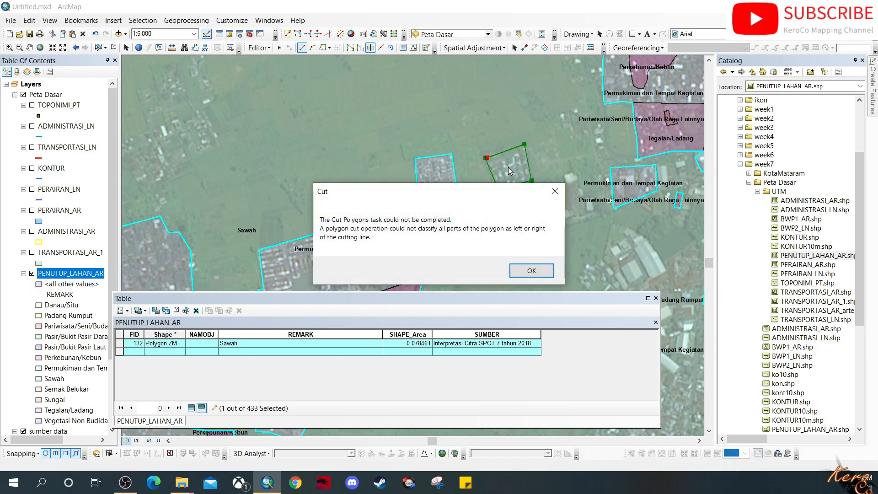
click(528, 270)
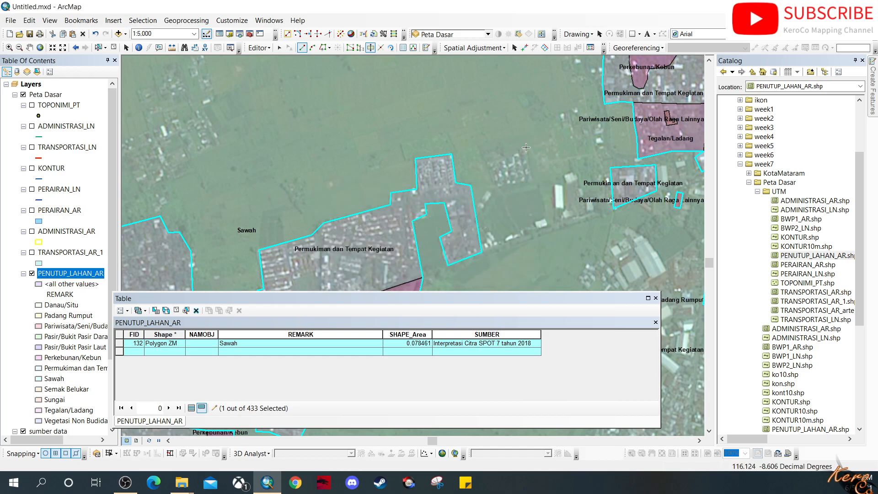
- Cut the Sawah polygon along a line from the built-up block's northeast corner around the small settlement and back to the block's east edge
click(452, 156)
click(487, 155)
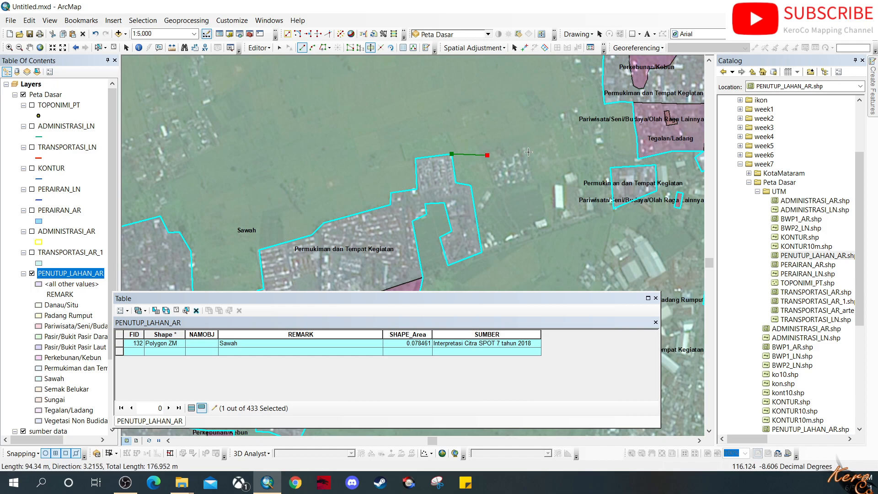
click(527, 149)
click(535, 183)
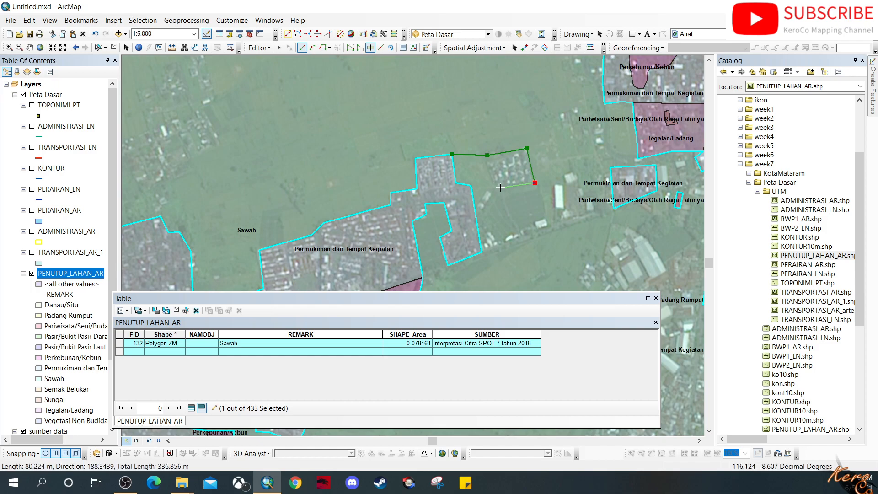
click(499, 188)
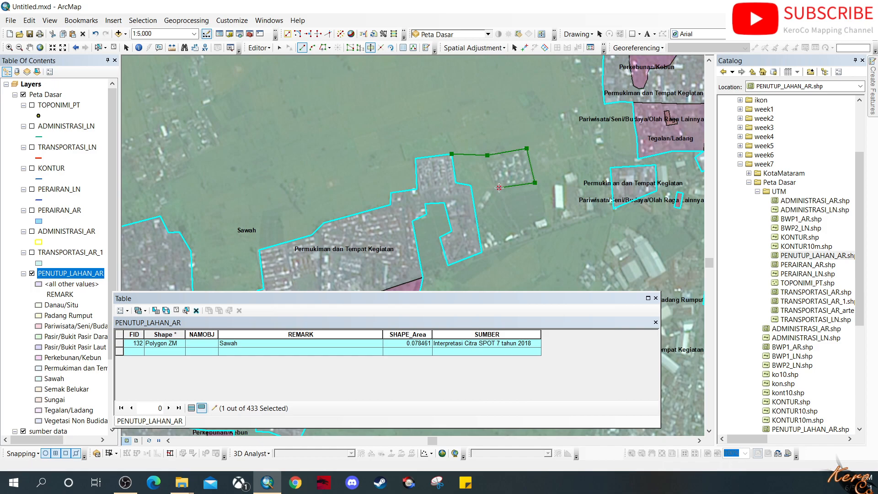
double_click(473, 190)
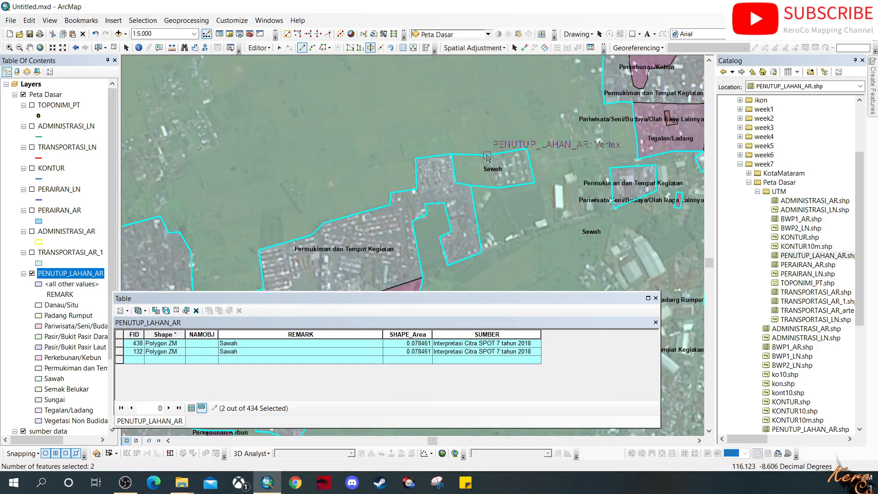
- Cut the new Sawah piece along the small settlement's west edge to separate the connecting strip, and clear the selection
click(487, 156)
click(499, 188)
double_click(499, 187)
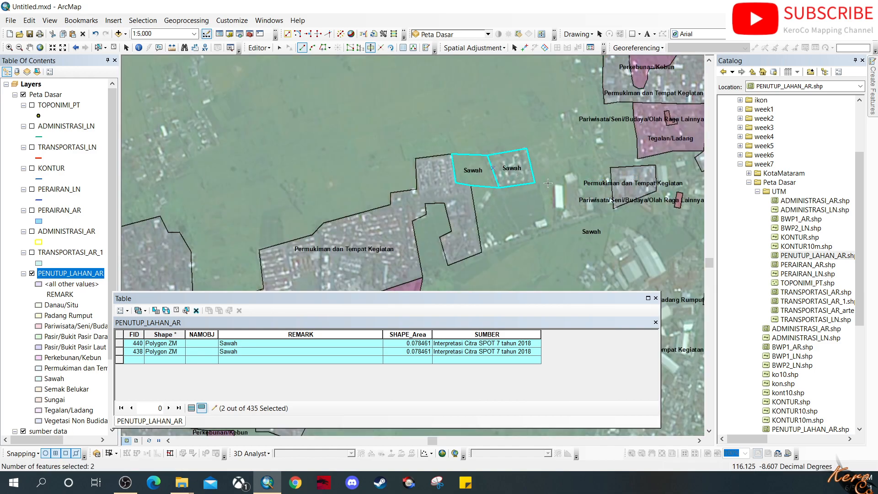
click(113, 47)
- Merge the leftover strip between the two settlements back into the large surrounding Sawah polygon
click(99, 48)
click(520, 221)
shift+click(479, 172)
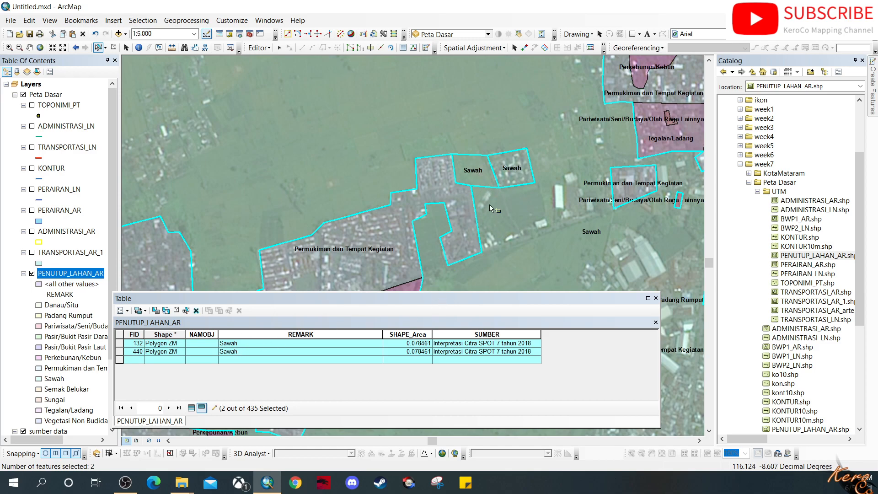
click(259, 48)
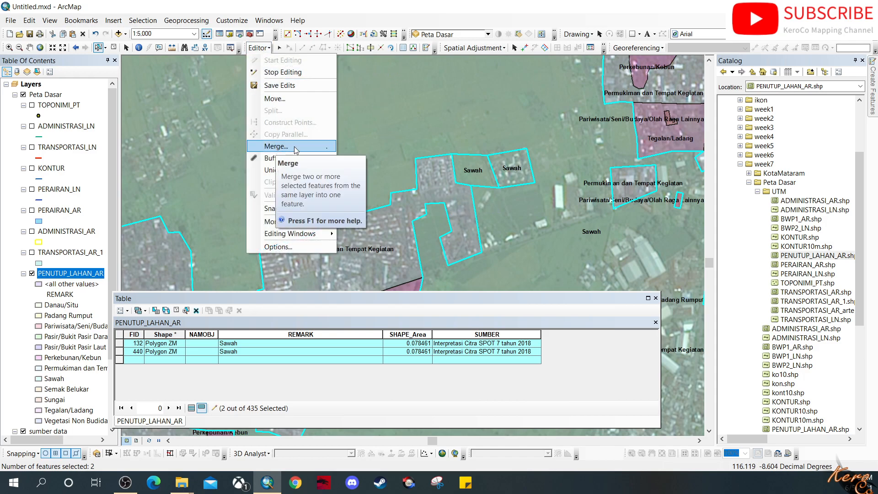
click(283, 147)
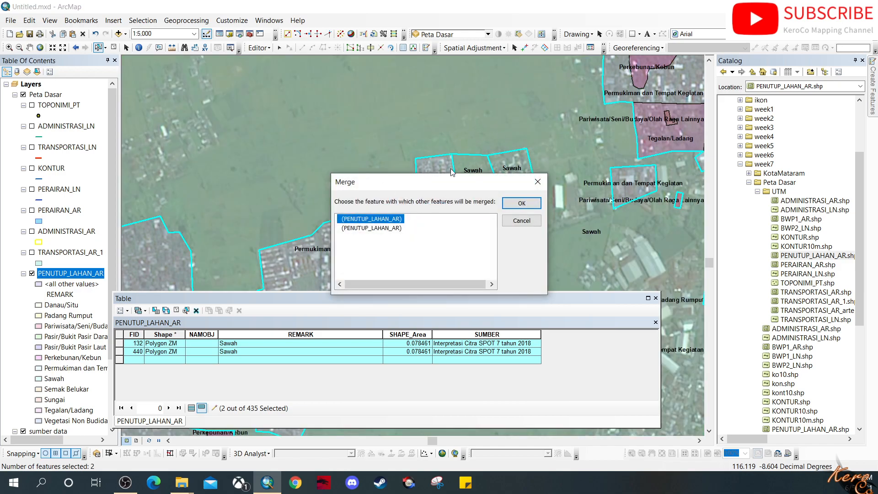
click(375, 220)
drag(427, 182, 557, 200)
click(512, 241)
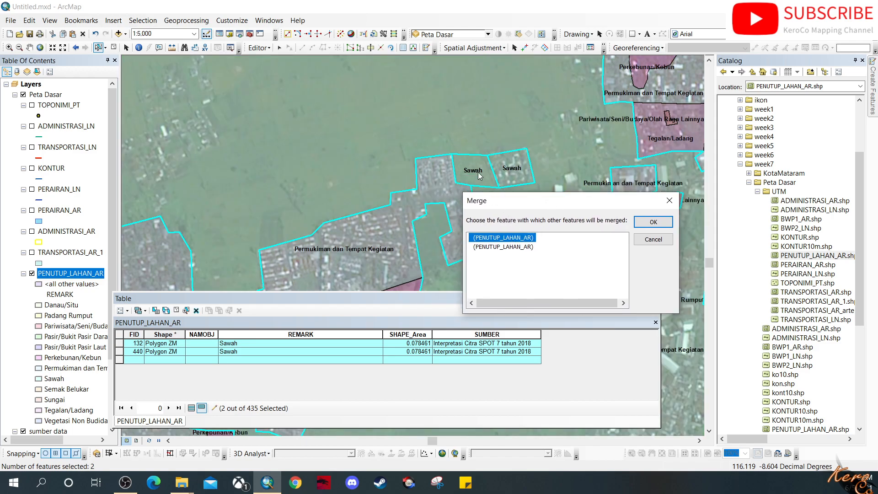
click(493, 239)
click(653, 221)
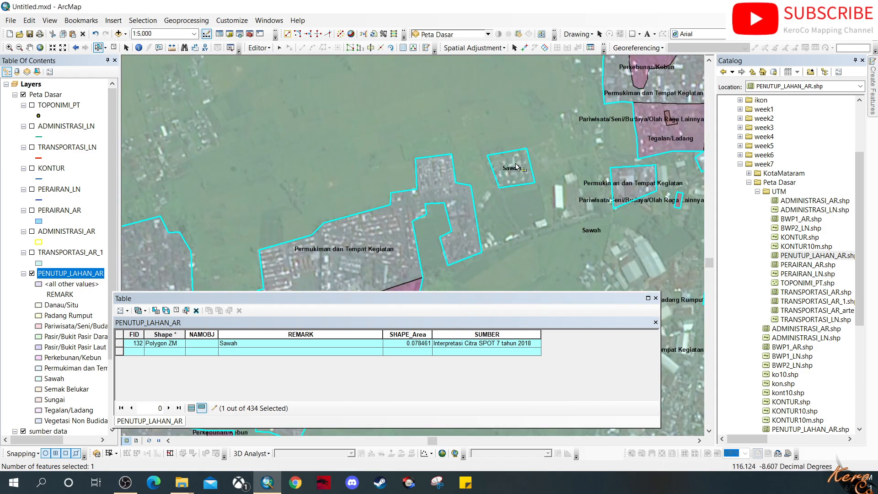
- Copy the REMARK value Permukiman dan Tempat Kegiatan from the neighbouring built-up block to the small settlement polygon, and clear the selection
click(523, 169)
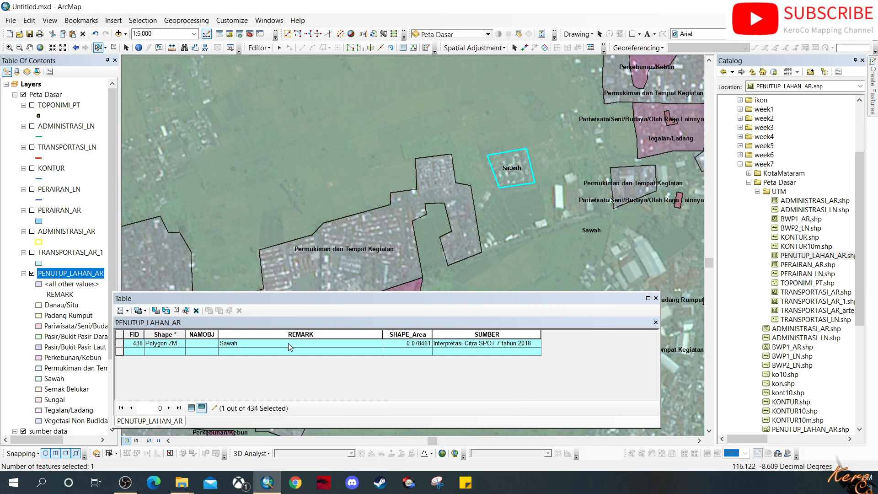
shift+click(359, 271)
click(329, 344)
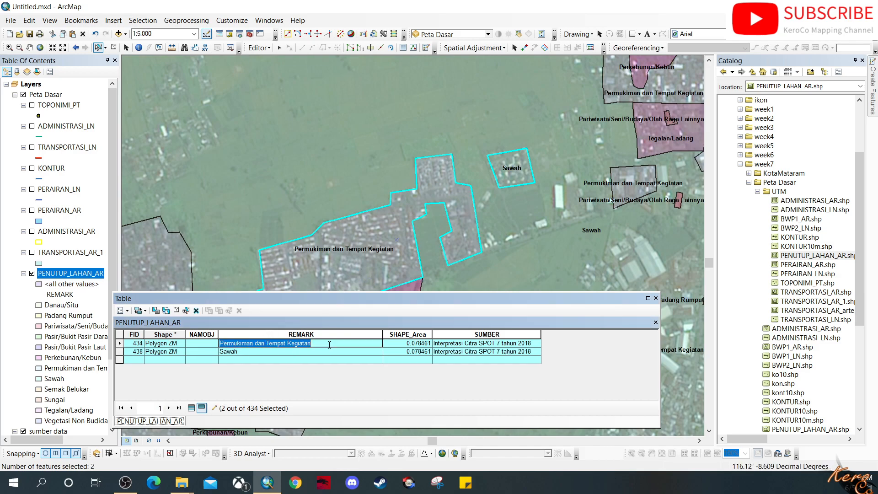
key(ctrl+c)
click(279, 351)
key(ctrl+v)
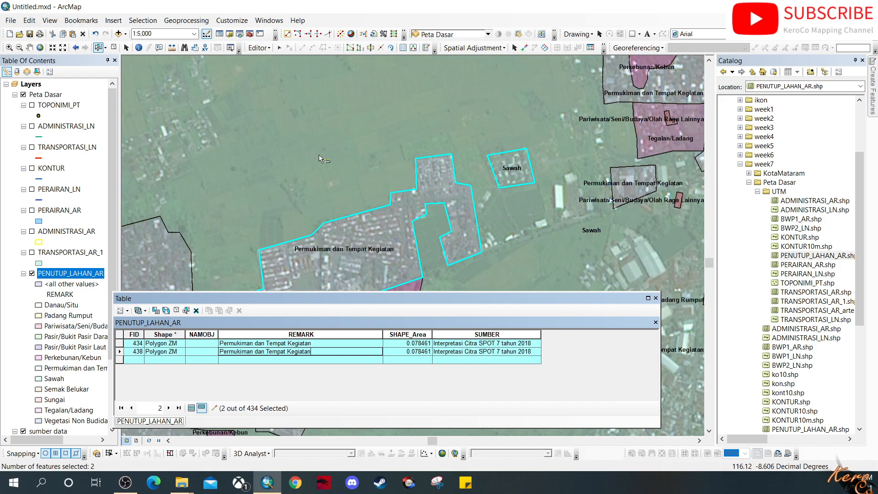
click(115, 48)
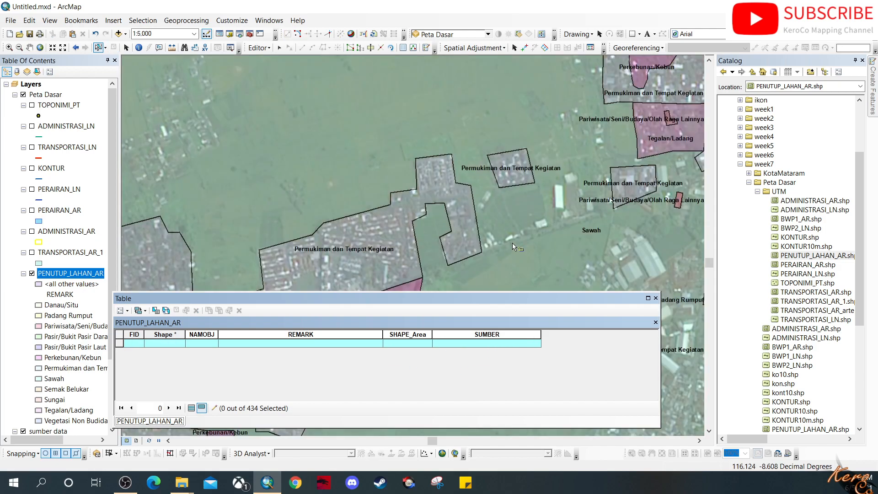
- Show the surrounding land cover at 1:8.000 and close the PENUTUP_LAHAN_AR attribute table
scroll(460, 198, up, 1)
scroll(461, 199, up, 2)
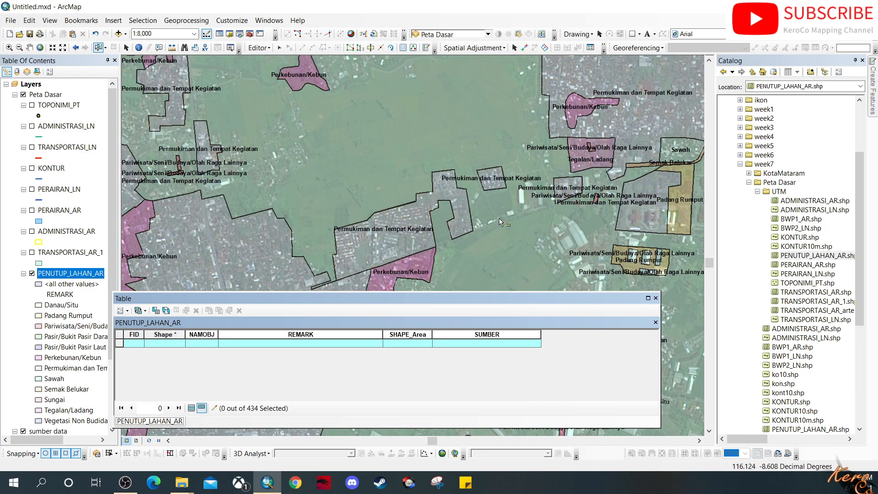
click(656, 299)
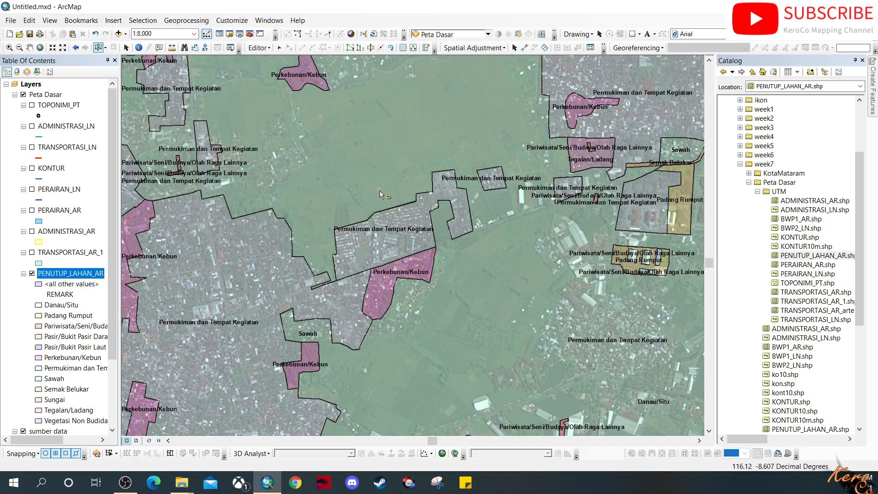
- Examine the extent of the large Sawah polygon over the imagery for built-up areas still classified as rice fields
drag(378, 187, 439, 285)
drag(432, 181, 423, 294)
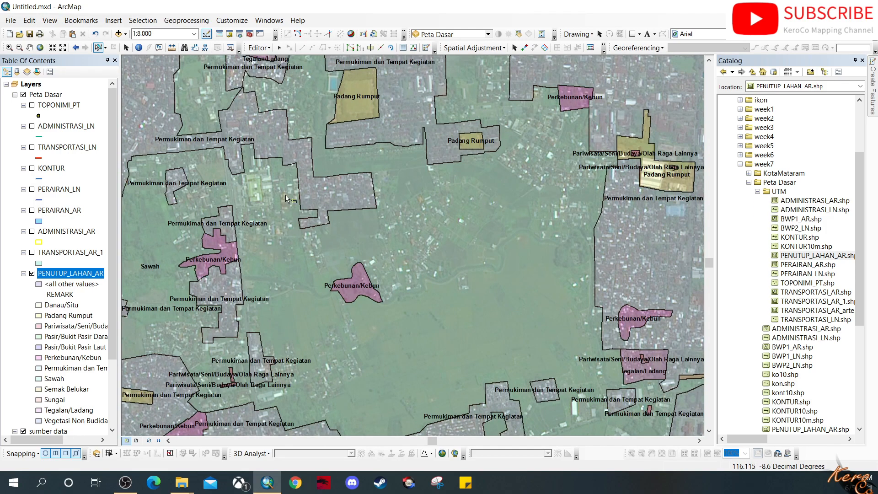
click(455, 238)
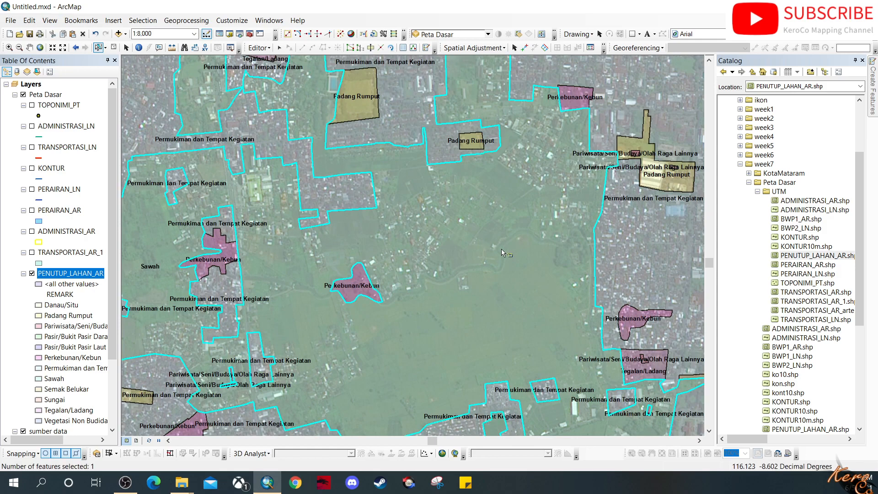
drag(483, 293, 439, 220)
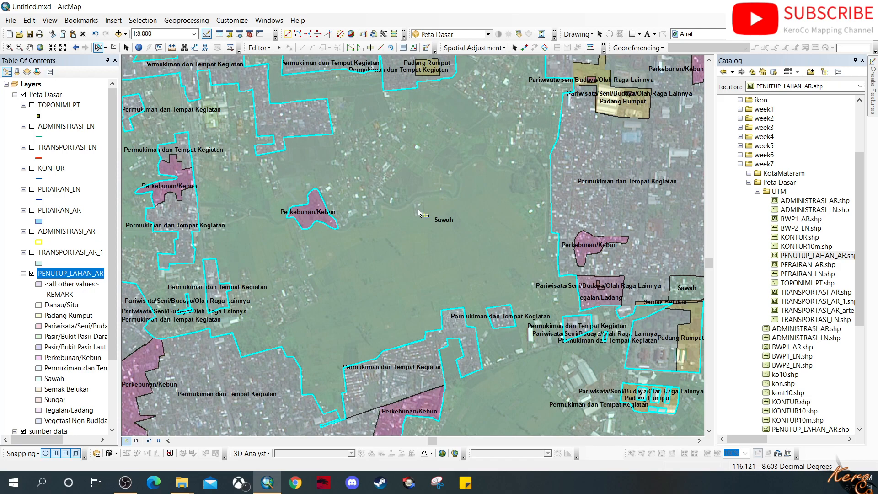
drag(520, 339, 410, 196)
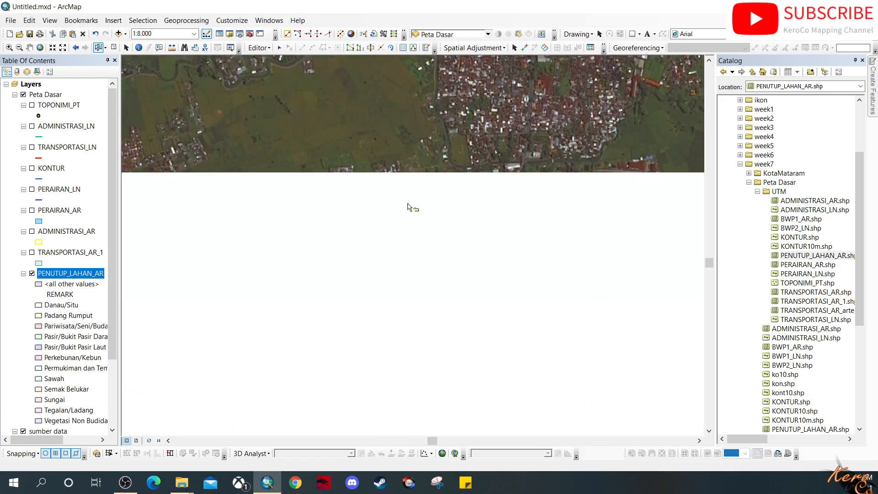
drag(467, 357, 352, 278)
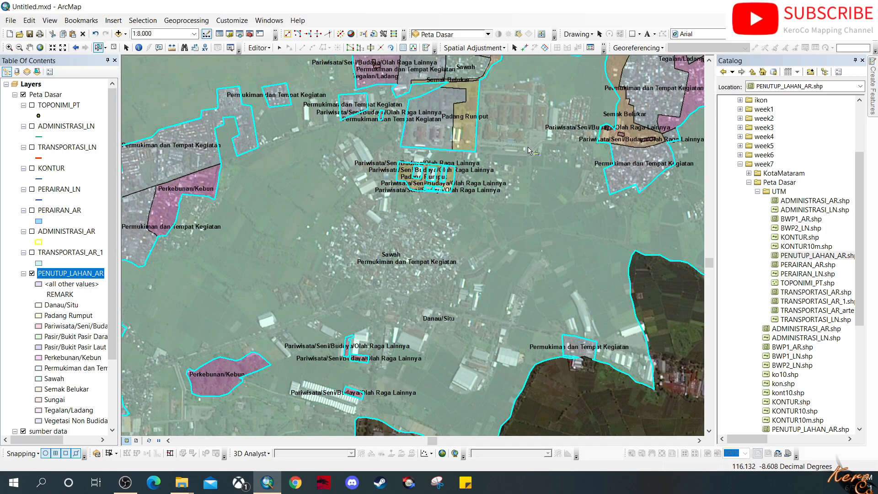
drag(516, 157, 440, 296)
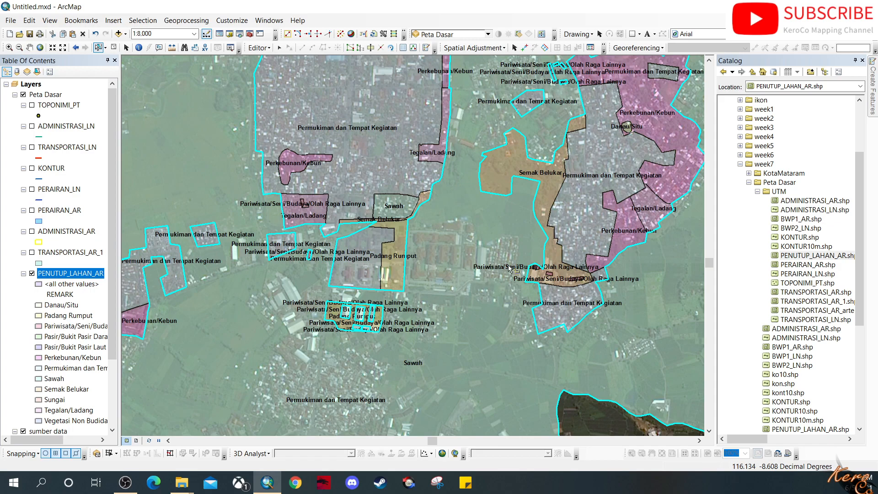
drag(455, 198, 428, 326)
drag(305, 211, 423, 338)
drag(264, 280, 481, 210)
drag(330, 280, 537, 228)
drag(233, 287, 503, 185)
drag(460, 384, 417, 268)
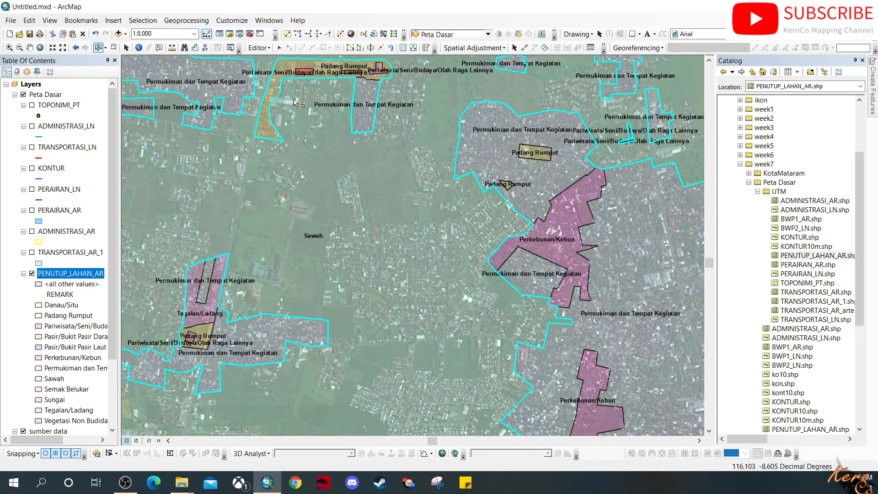
click(114, 47)
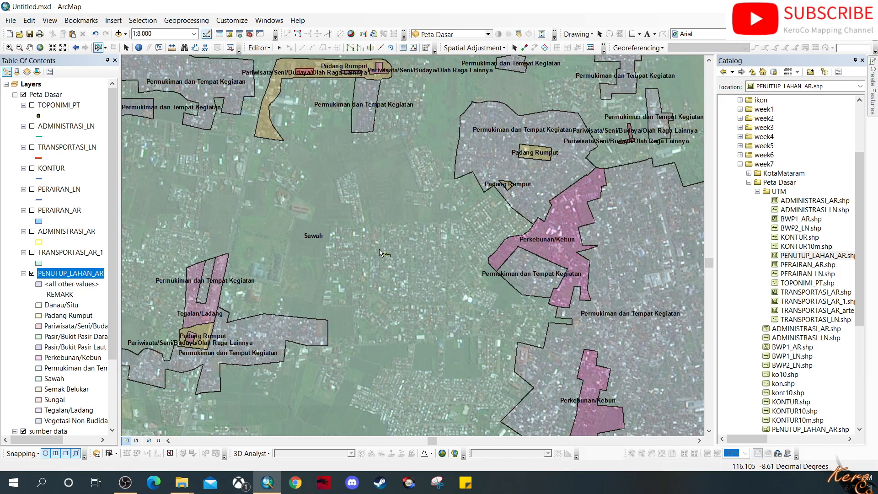
scroll(396, 276, up, 1)
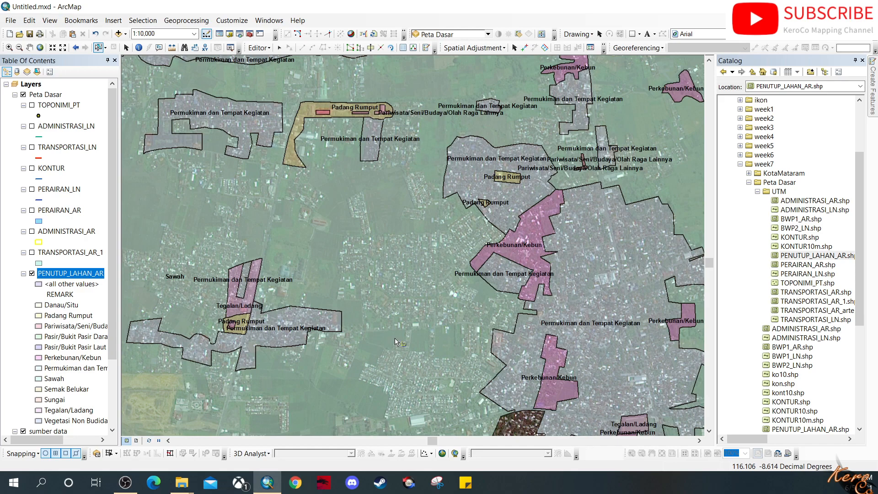
drag(403, 389, 378, 238)
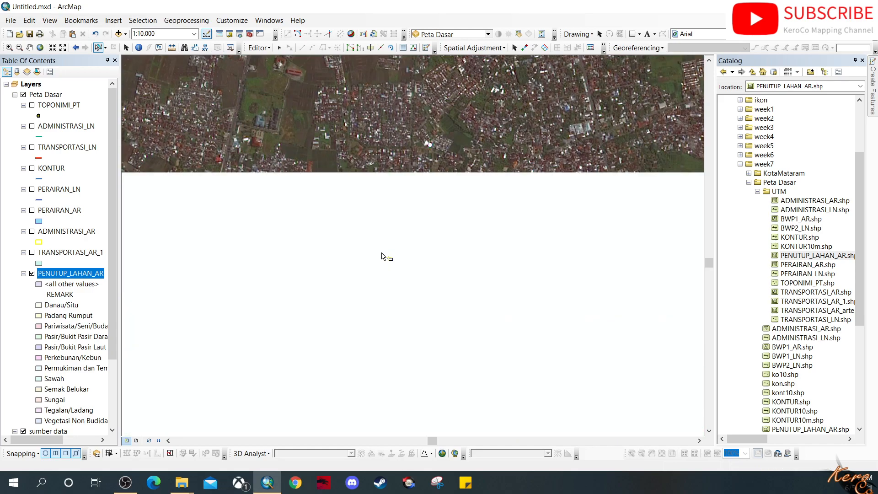
scroll(390, 275, down, 3)
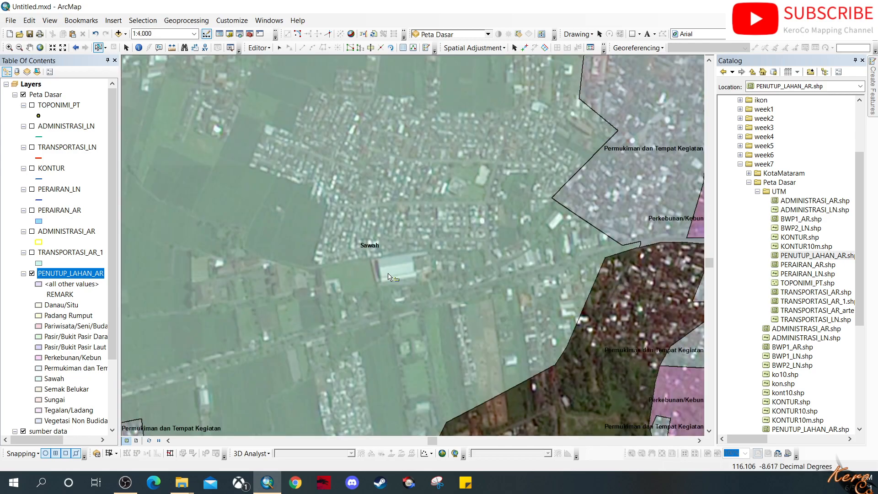